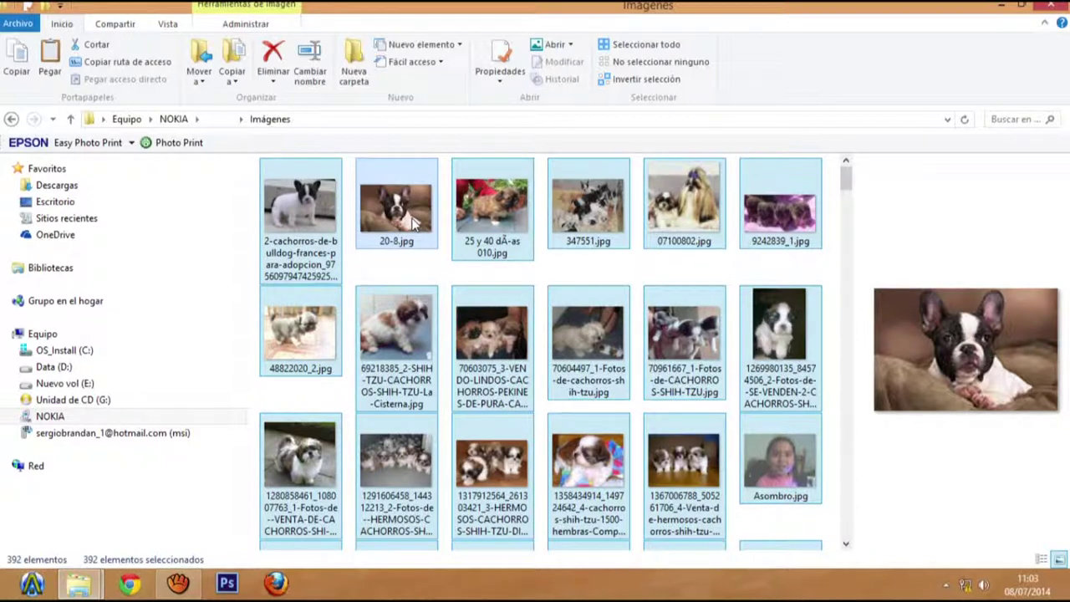
# Copy all selected pictures from the NOKIA Imágenes folder into the empty phone-photos folder, acknowledging the copy error
pyautogui.rightClick(499, 219)
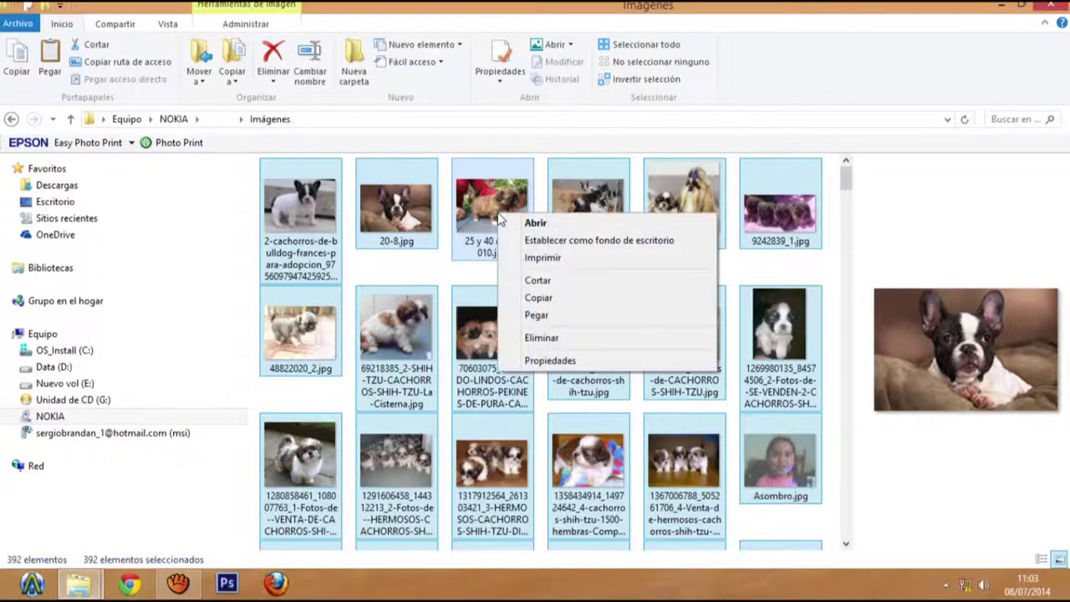
pyautogui.click(547, 300)
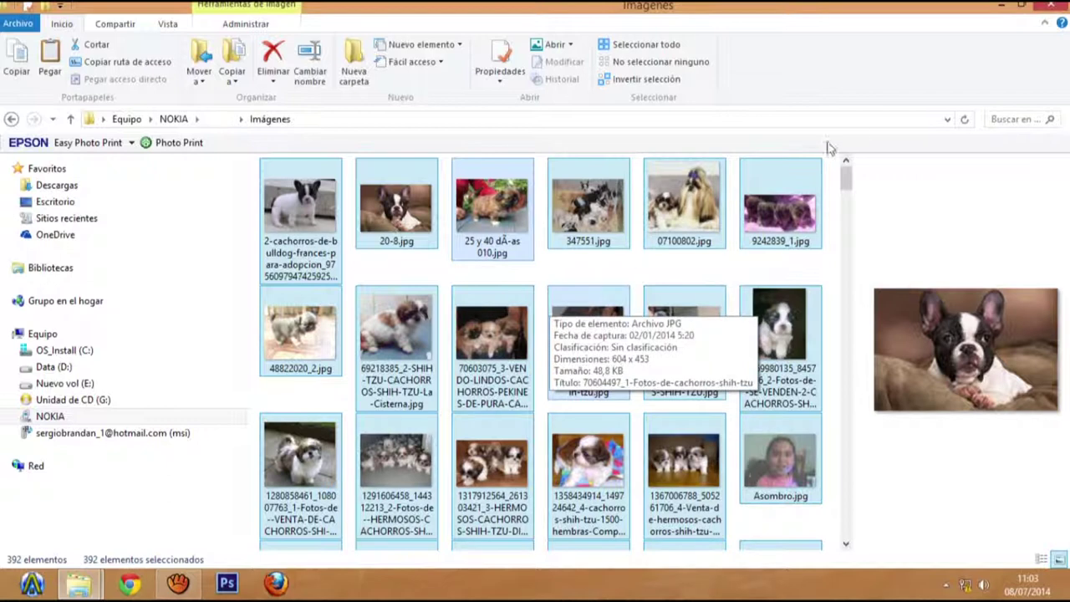
pyautogui.click(1007, 14)
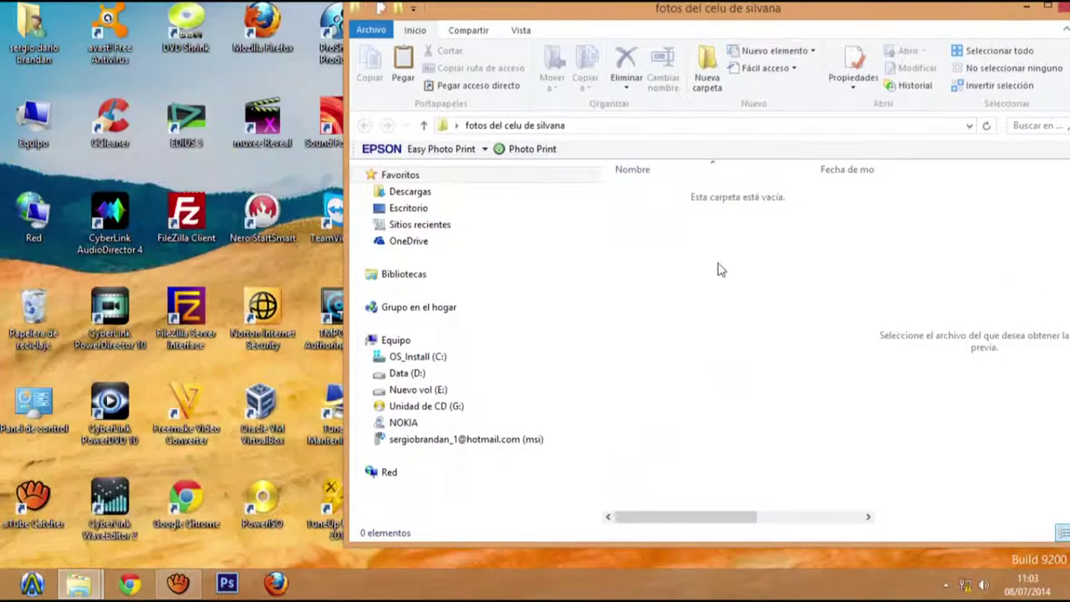
pyautogui.rightClick(623, 286)
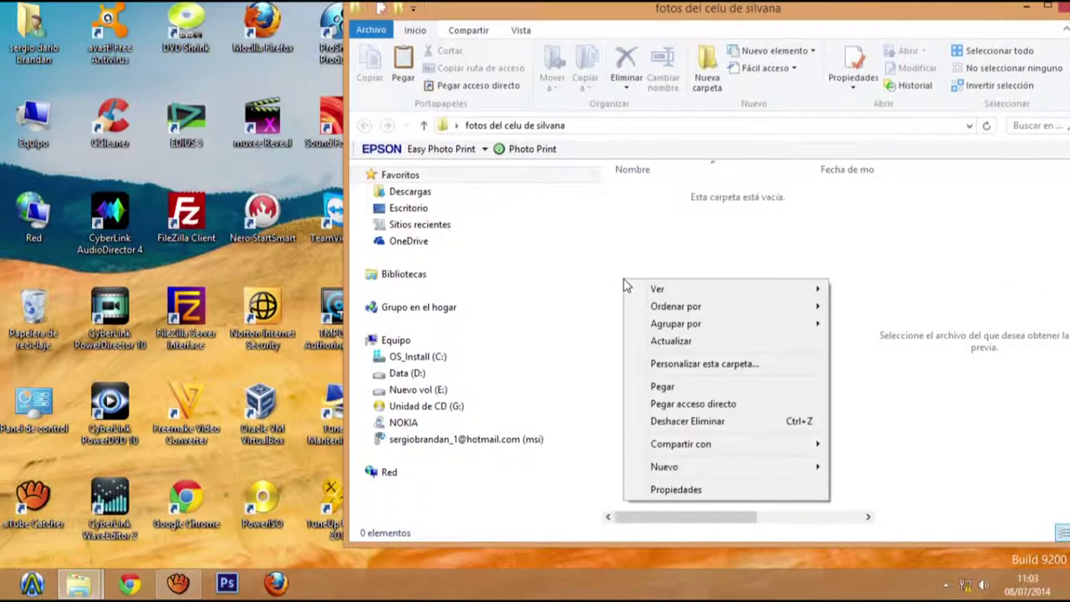
pyautogui.click(665, 387)
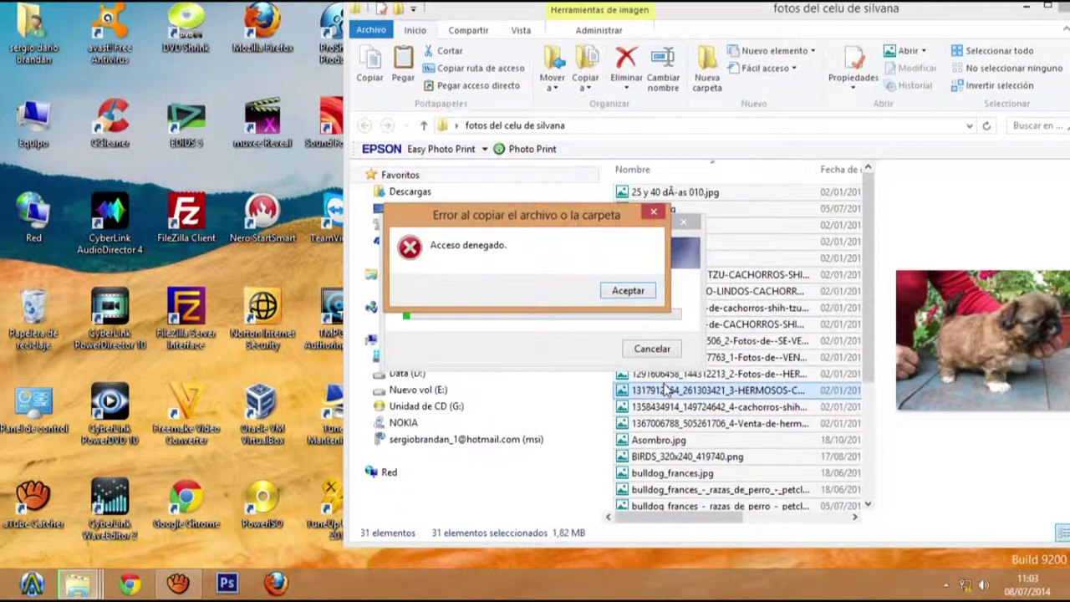
pyautogui.moveTo(523, 219); pyautogui.dragTo(227, 108)
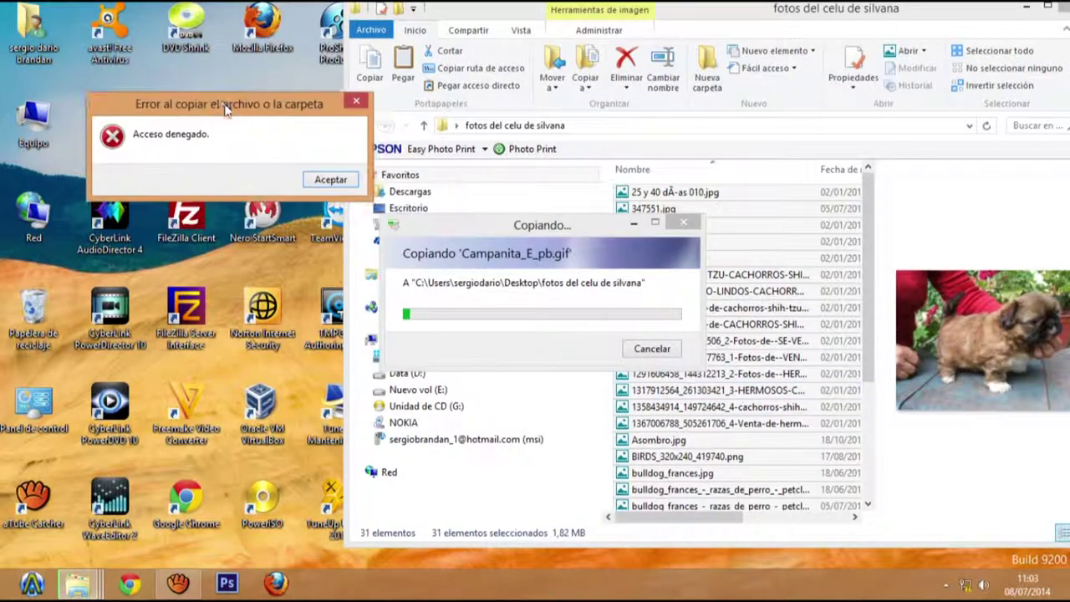
pyautogui.click(327, 181)
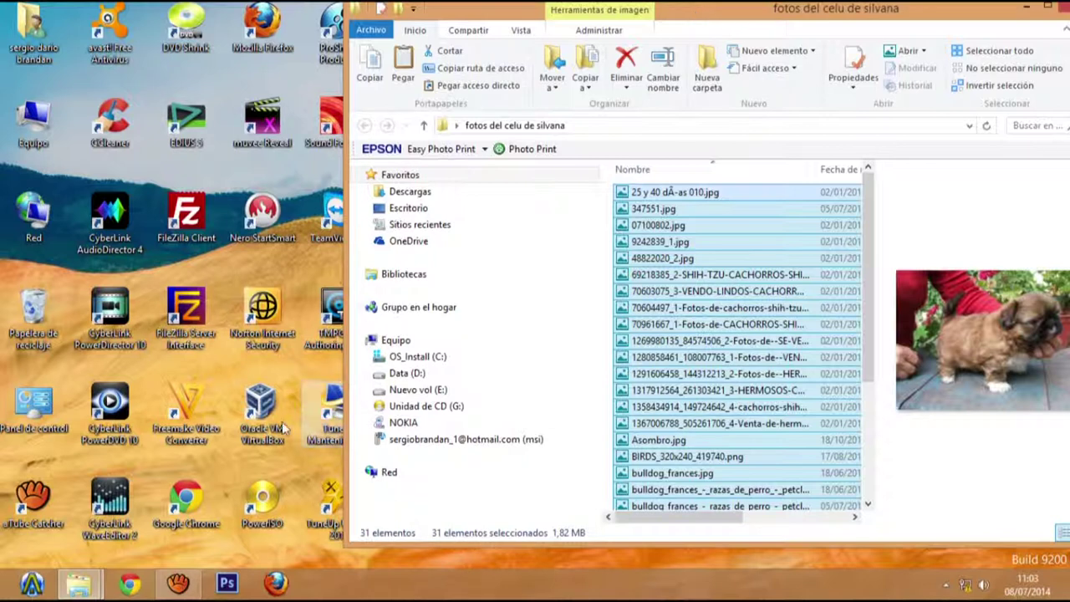
pyautogui.click(83, 589)
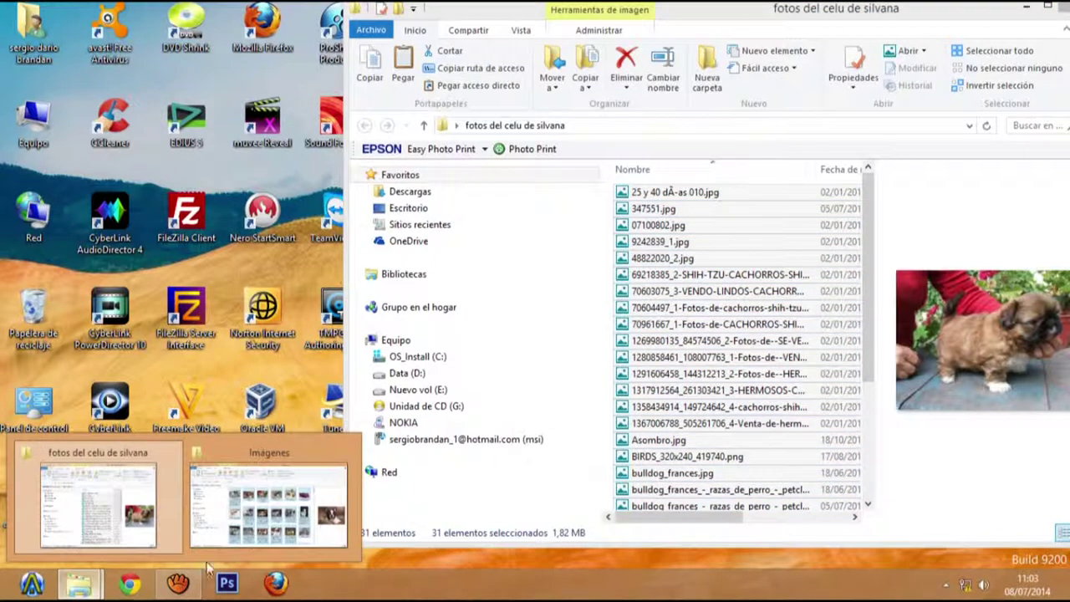
pyautogui.moveTo(871, 360); pyautogui.dragTo(890, 320)
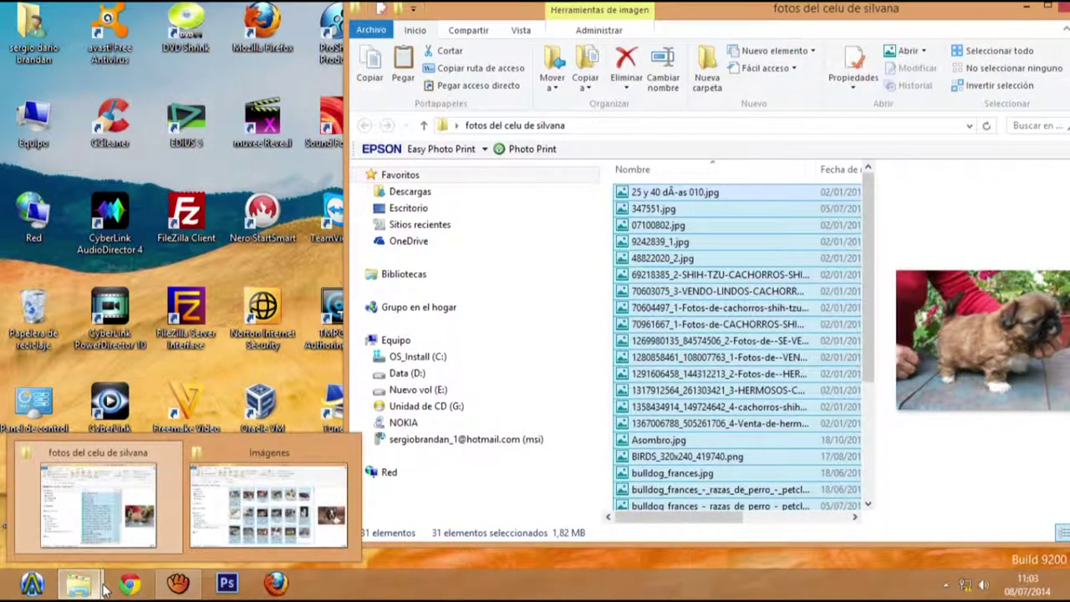
pyautogui.click(94, 462)
pyautogui.hotkey('alt', 'Tab')
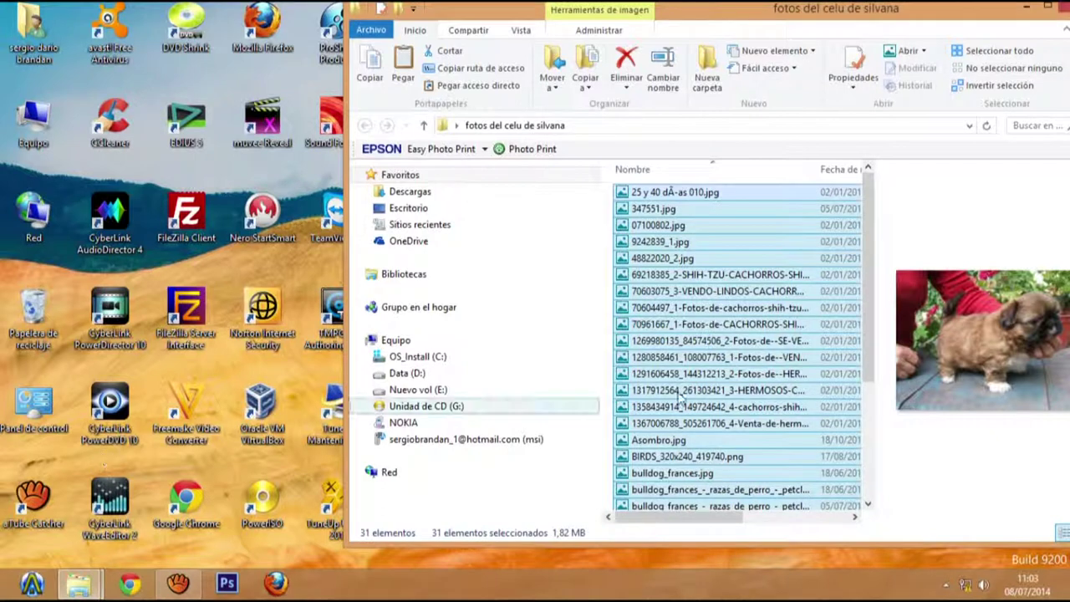
pyautogui.moveTo(818, 168)
pyautogui.mouseDown()
pyautogui.moveTo(846, 172)
pyautogui.moveTo(825, 170)
pyautogui.mouseUp()
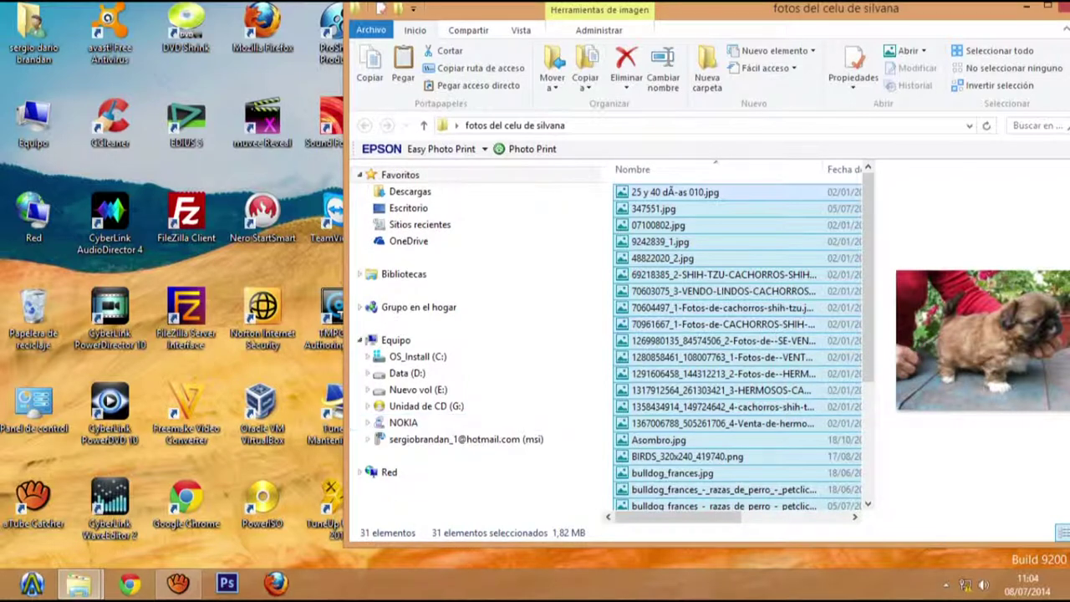
# Return to the phone's Imágenes folder and check the properties of all selected pictures
pyautogui.moveTo(80, 587)
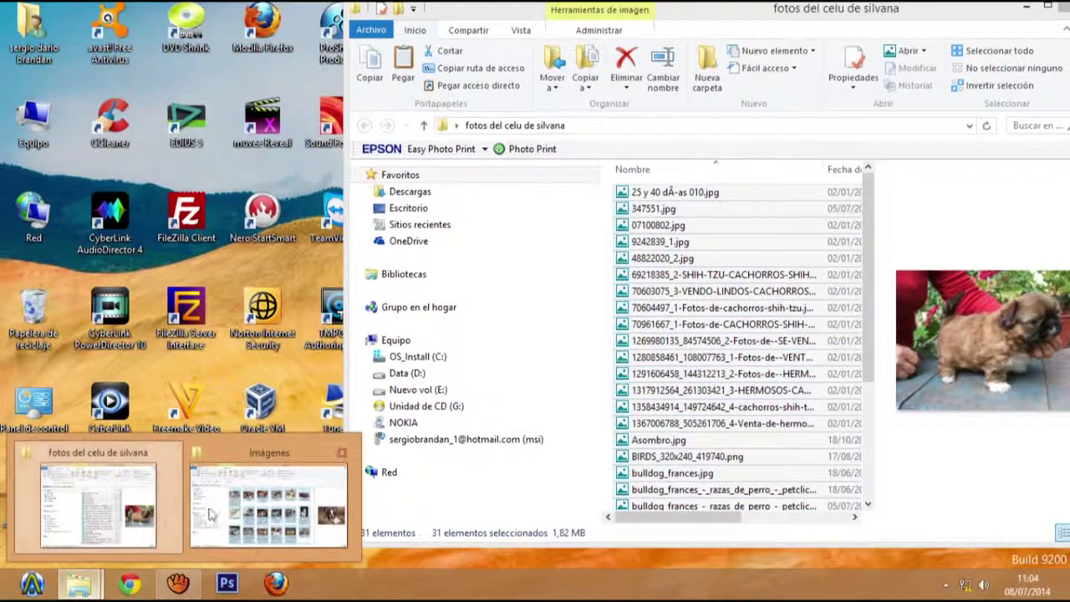
pyautogui.click(246, 467)
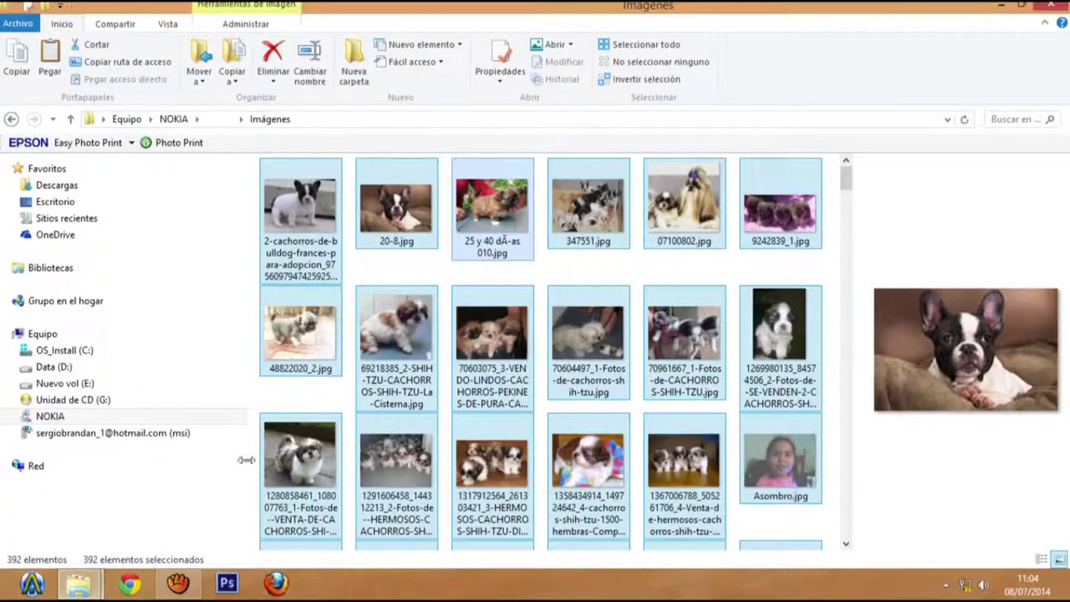
pyautogui.moveTo(846, 177)
pyautogui.mouseDown()
pyautogui.moveTo(819, 552)
pyautogui.moveTo(828, 174)
pyautogui.mouseUp()
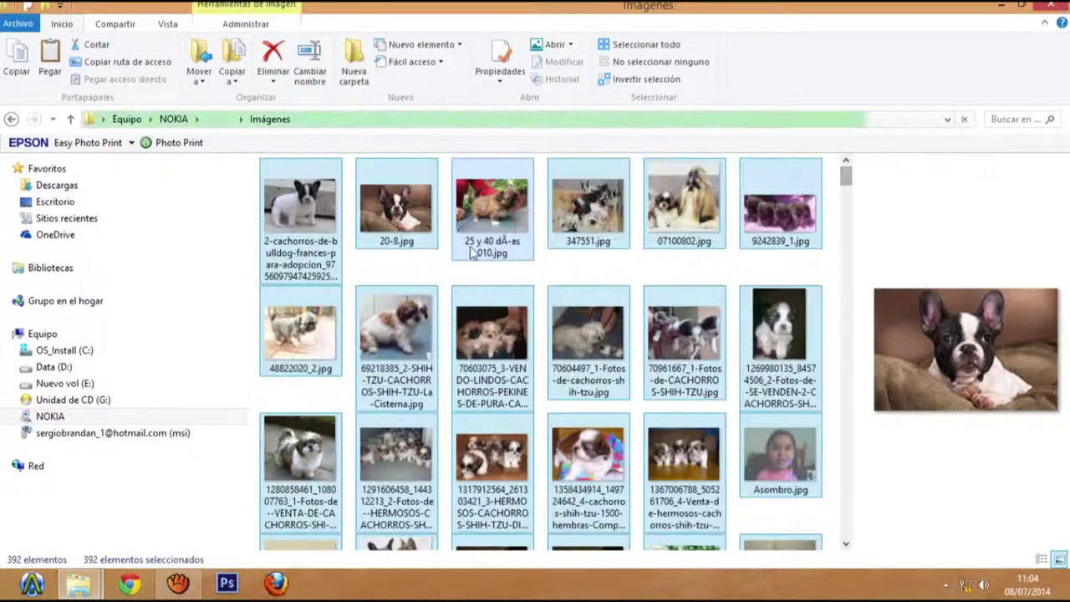
pyautogui.rightClick(407, 216)
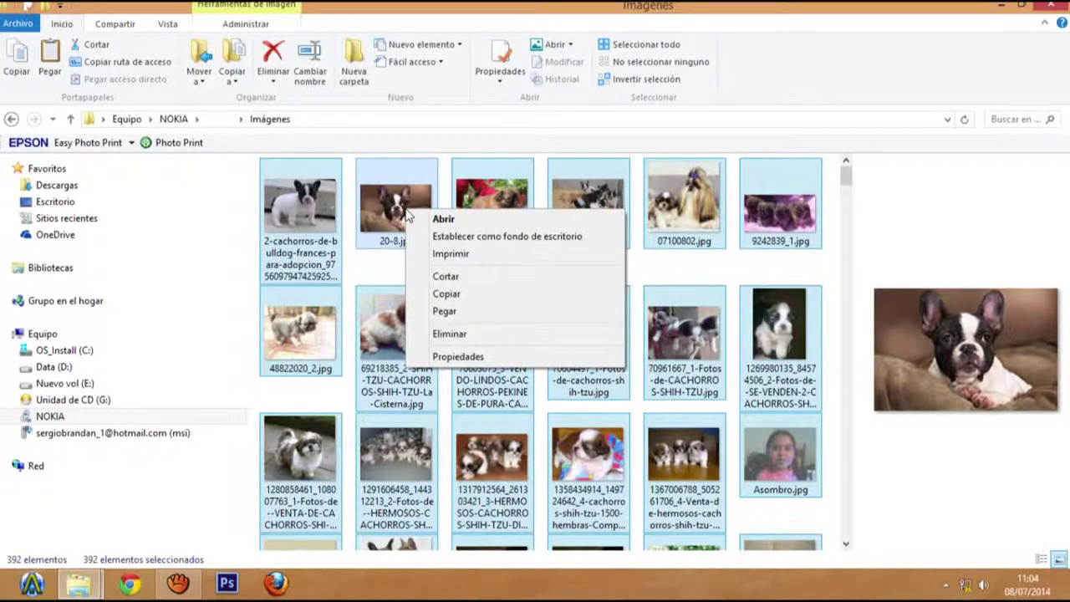
pyautogui.click(458, 356)
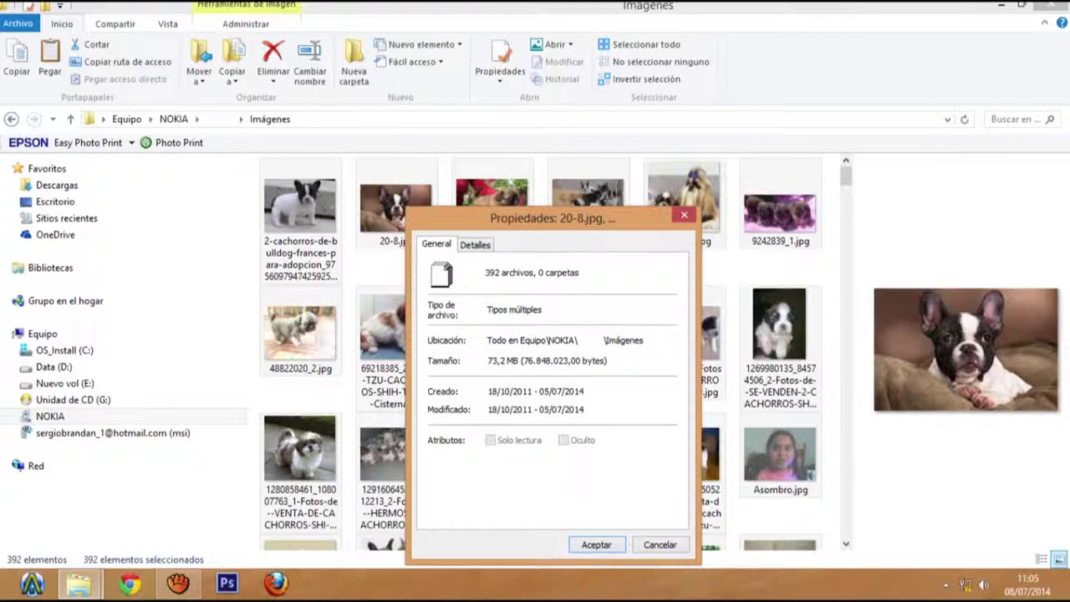
pyautogui.click(669, 546)
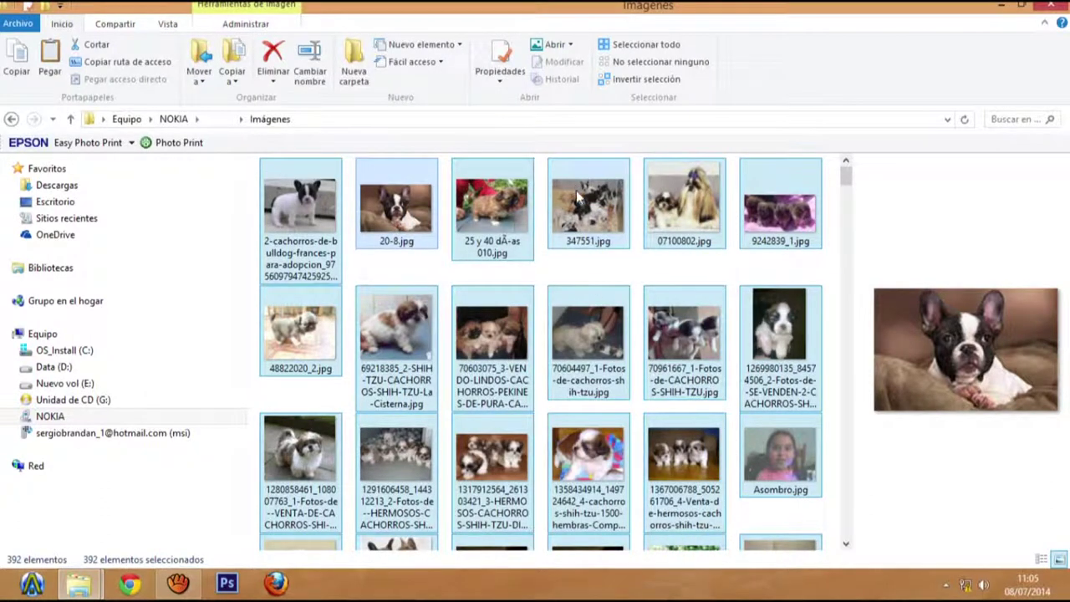
# Open the OS_Install (C:) drive and check its used and free space in its properties
pyautogui.moveTo(579, 199)
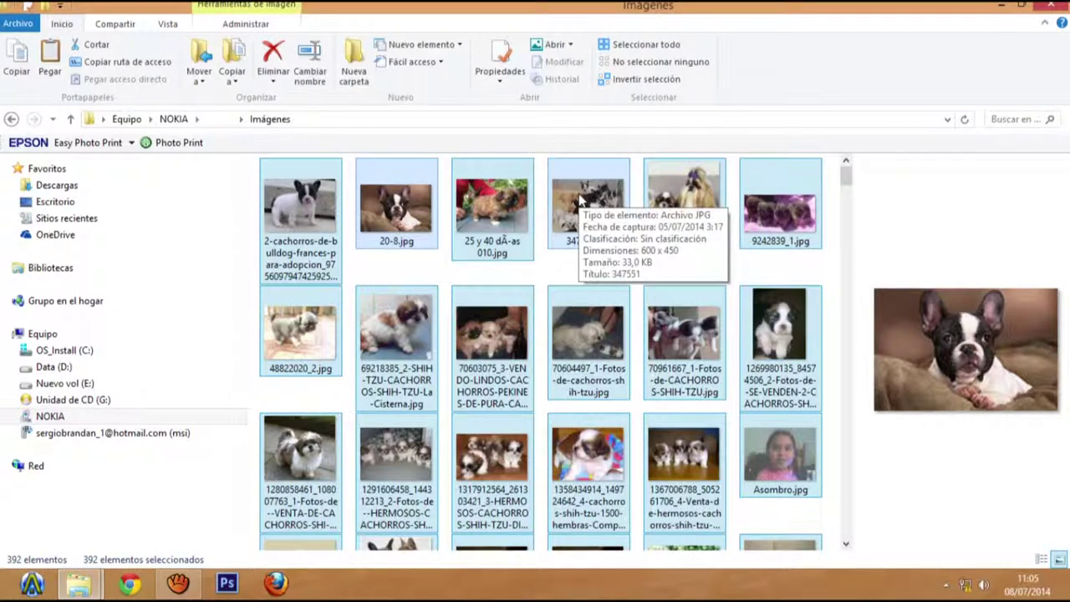
pyautogui.click(59, 350)
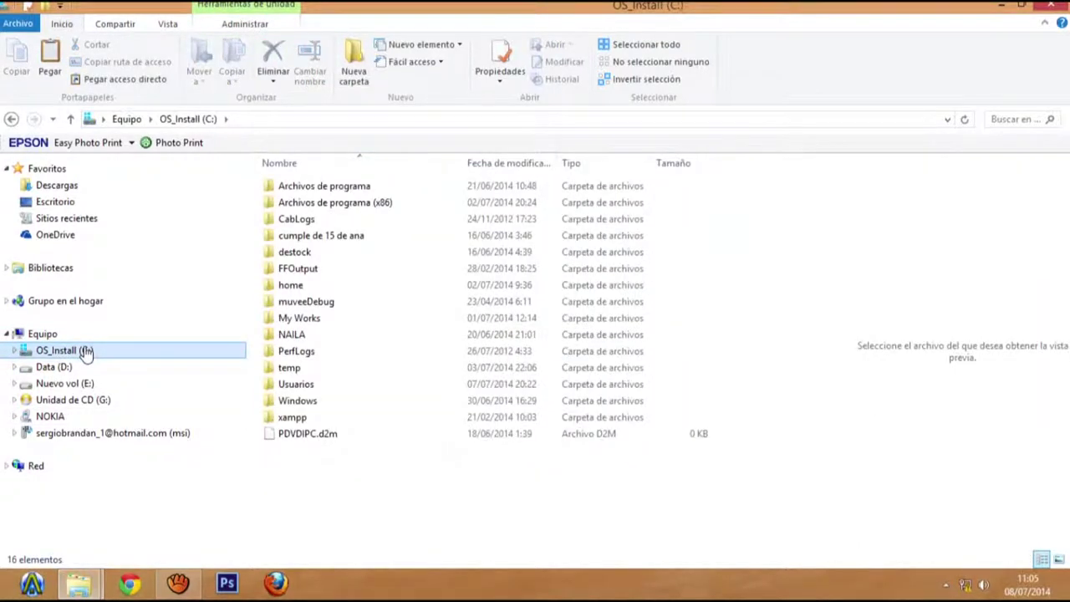
pyautogui.rightClick(86, 352)
pyautogui.click(182, 558)
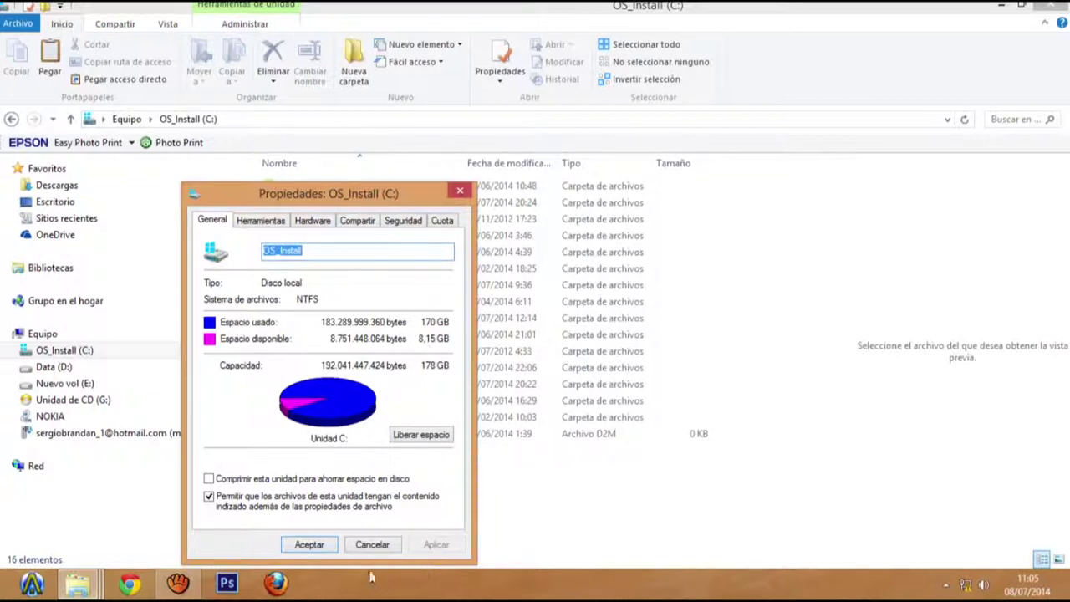
pyautogui.click(371, 544)
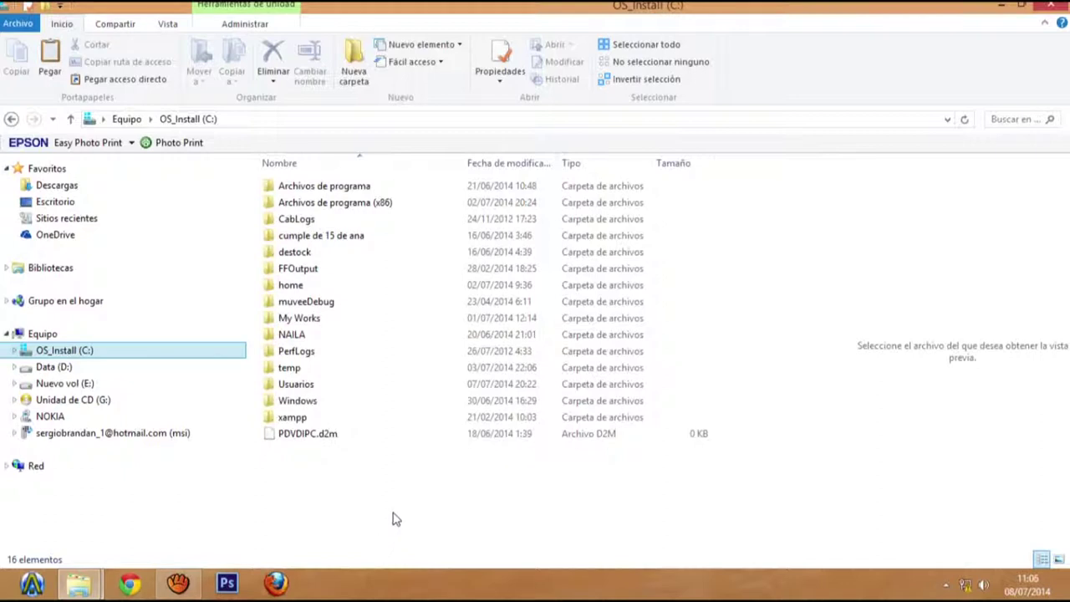
# Minimize the C: drive window, then close the phone-photos folder and reopen it from the desktop
pyautogui.click(1003, 7)
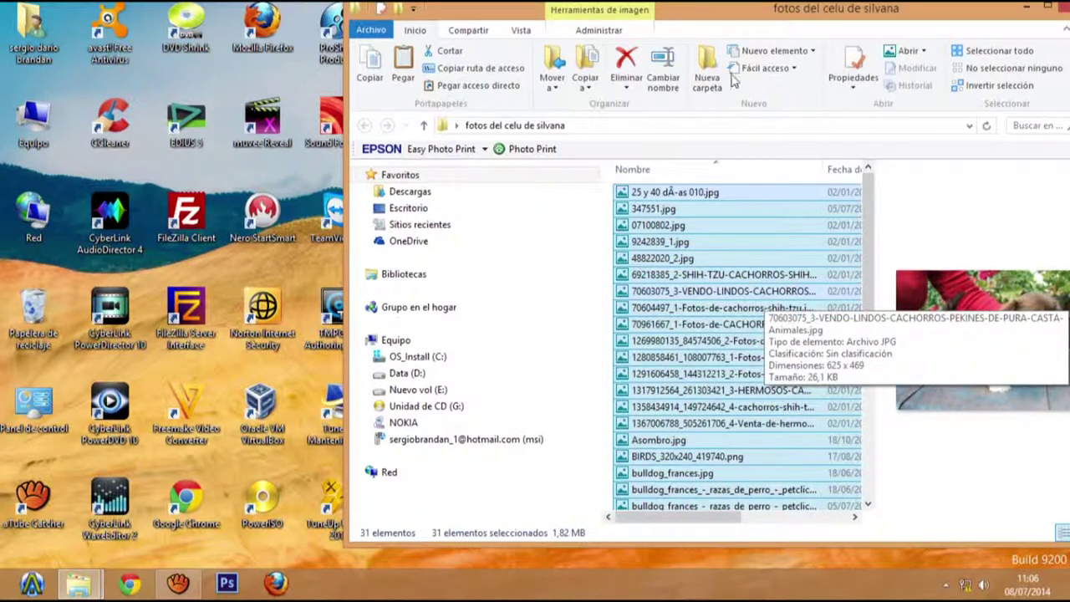
pyautogui.moveTo(781, 13); pyautogui.dragTo(535, 19)
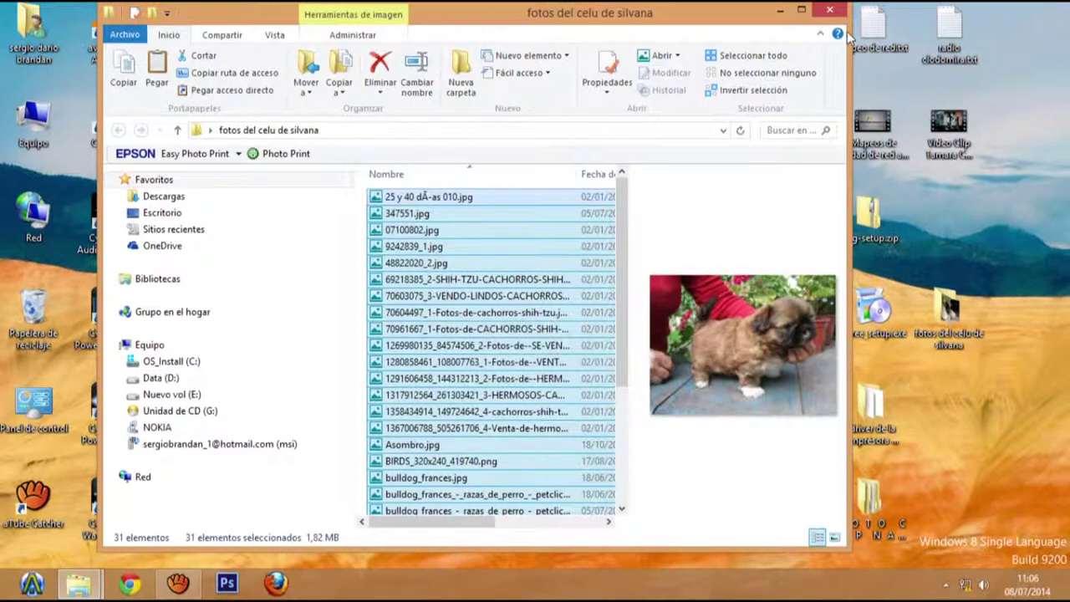
pyautogui.click(830, 11)
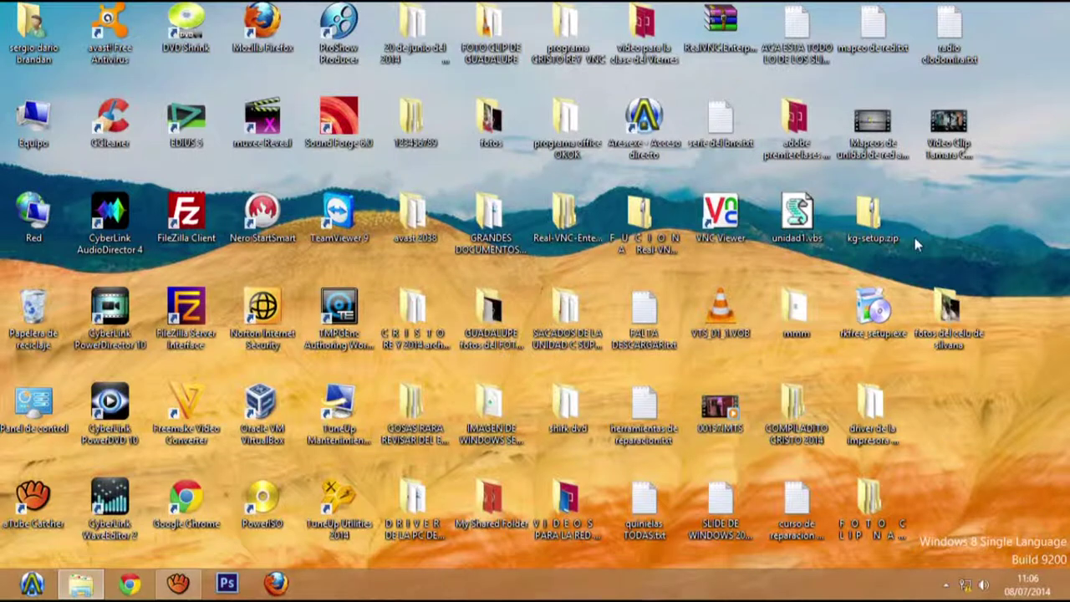
pyautogui.doubleClick(924, 307)
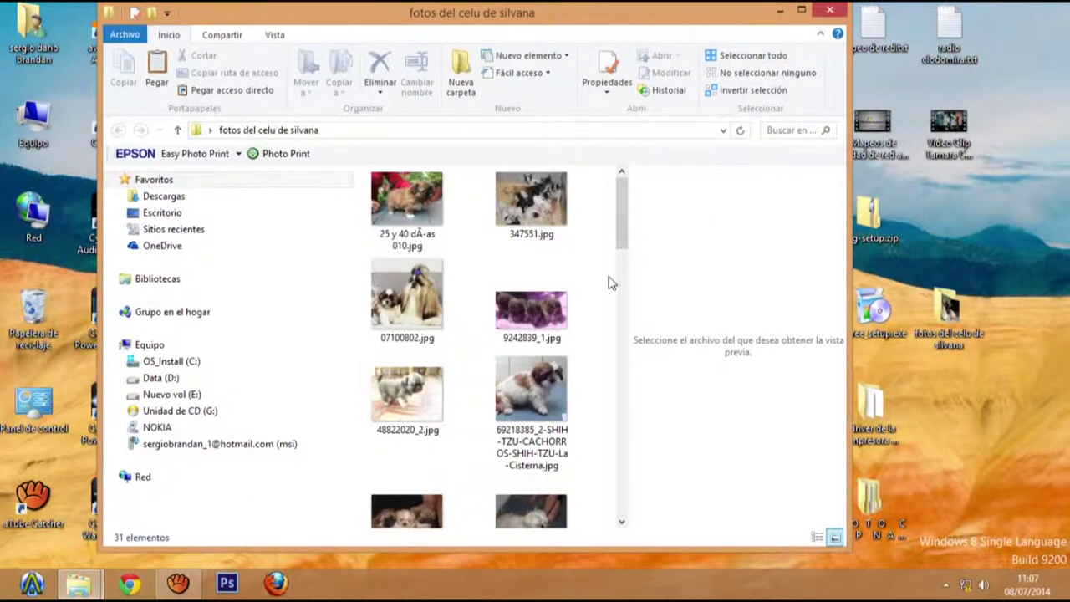
# Check the combined properties of all files copied into the phone-photos folder, then minimize its window
pyautogui.hotkey('ctrl', 'a')
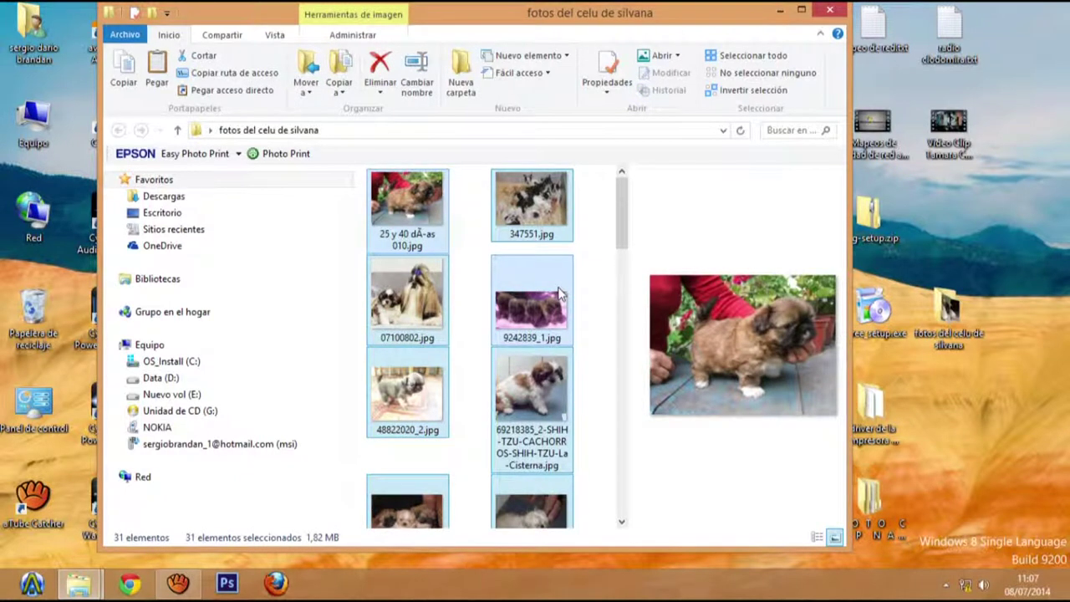
pyautogui.rightClick(560, 293)
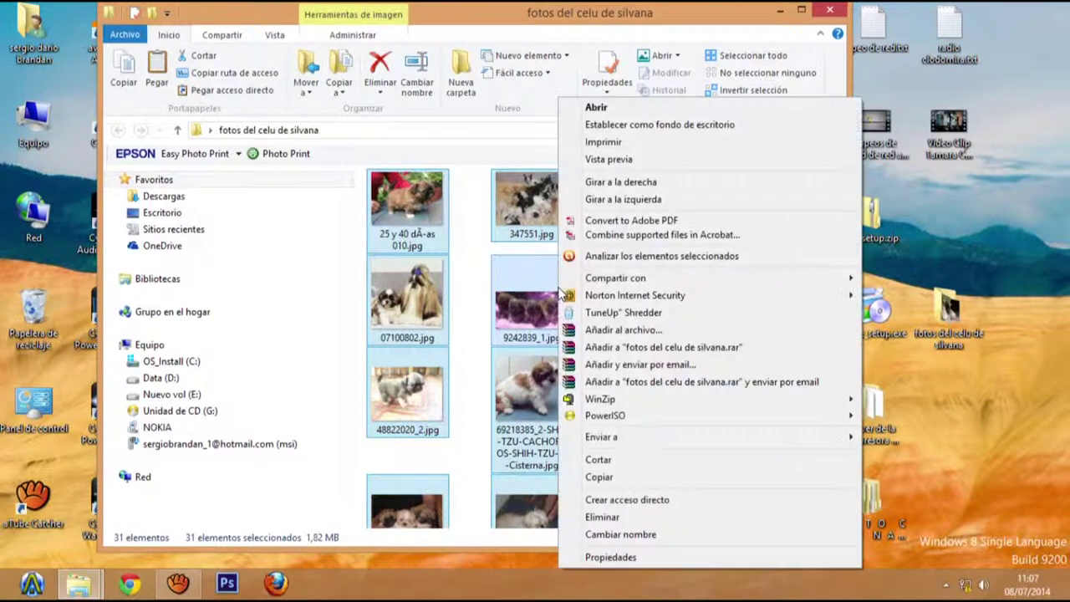
pyautogui.click(599, 557)
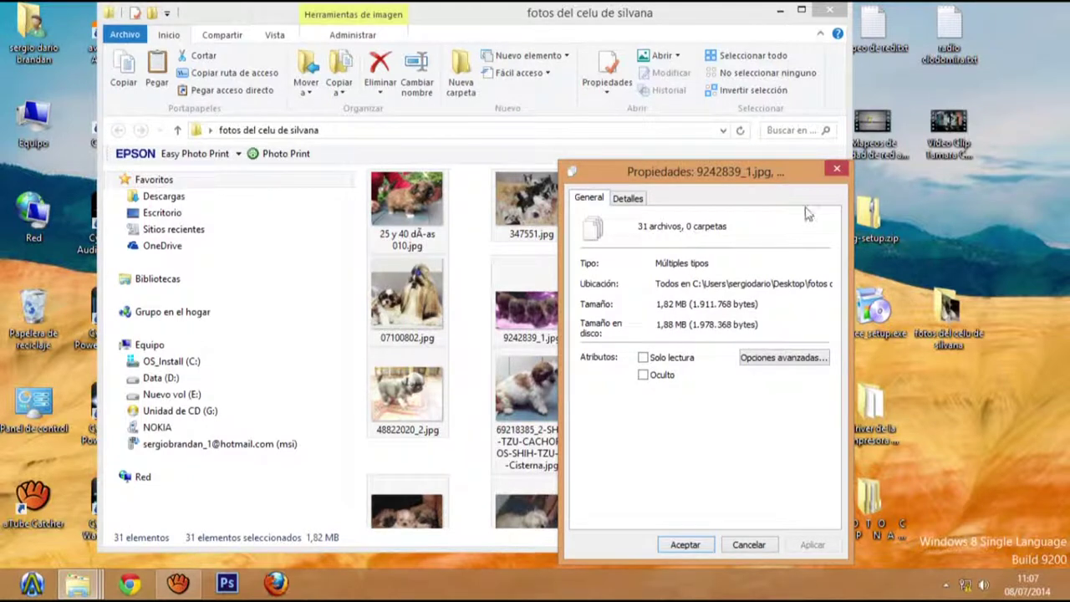
pyautogui.click(836, 171)
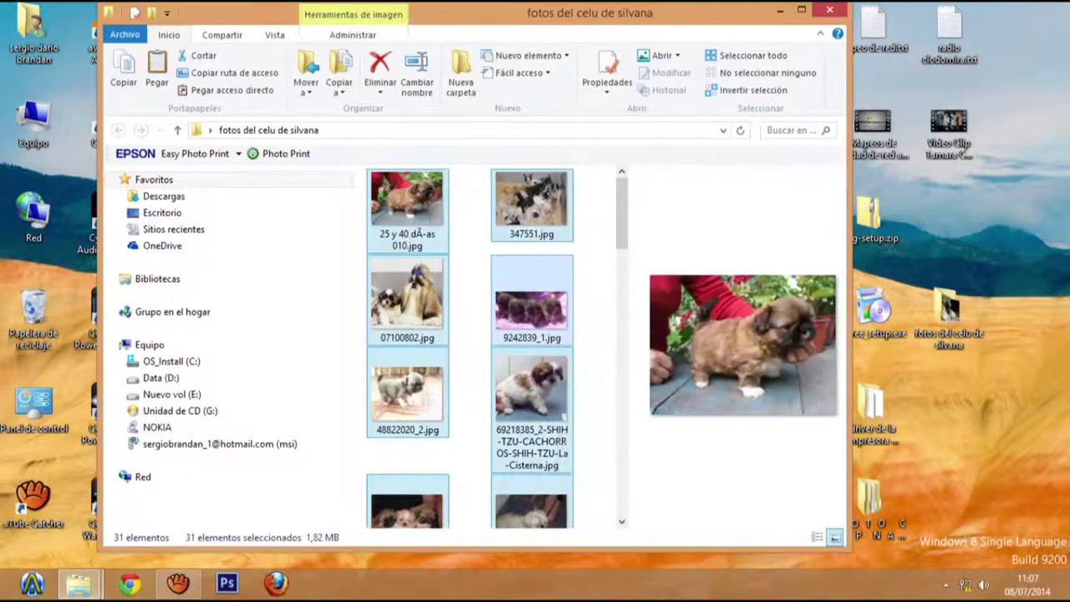
pyautogui.click(780, 10)
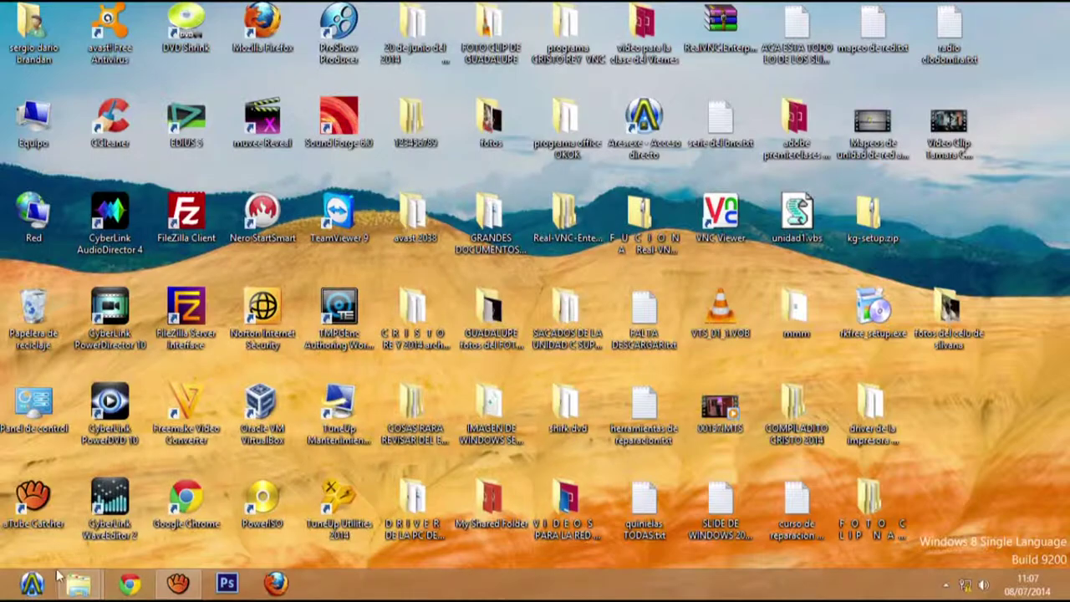
# Open the NOKIA phone and check the capacity and free space of its storage drive in the properties
pyautogui.moveTo(78, 583)
pyautogui.click(132, 499)
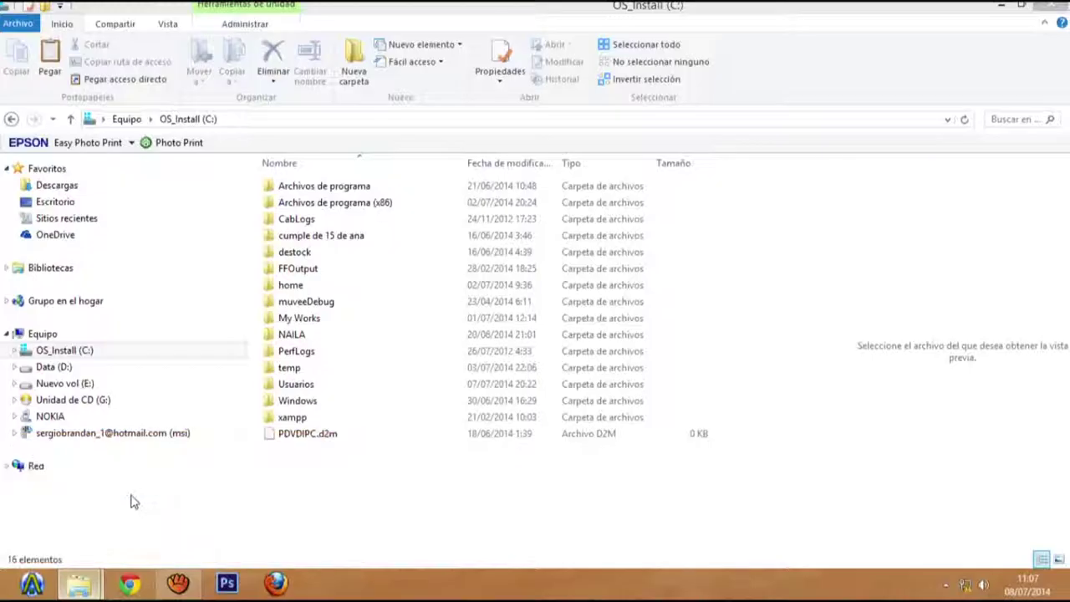
pyautogui.click(98, 416)
pyautogui.click(341, 195)
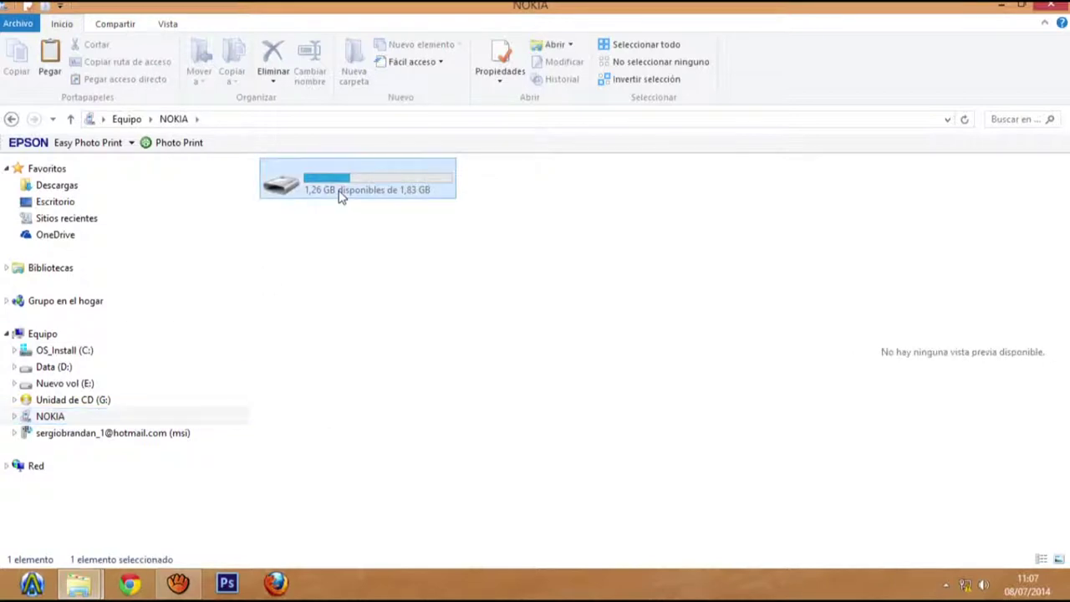
pyautogui.rightClick(340, 192)
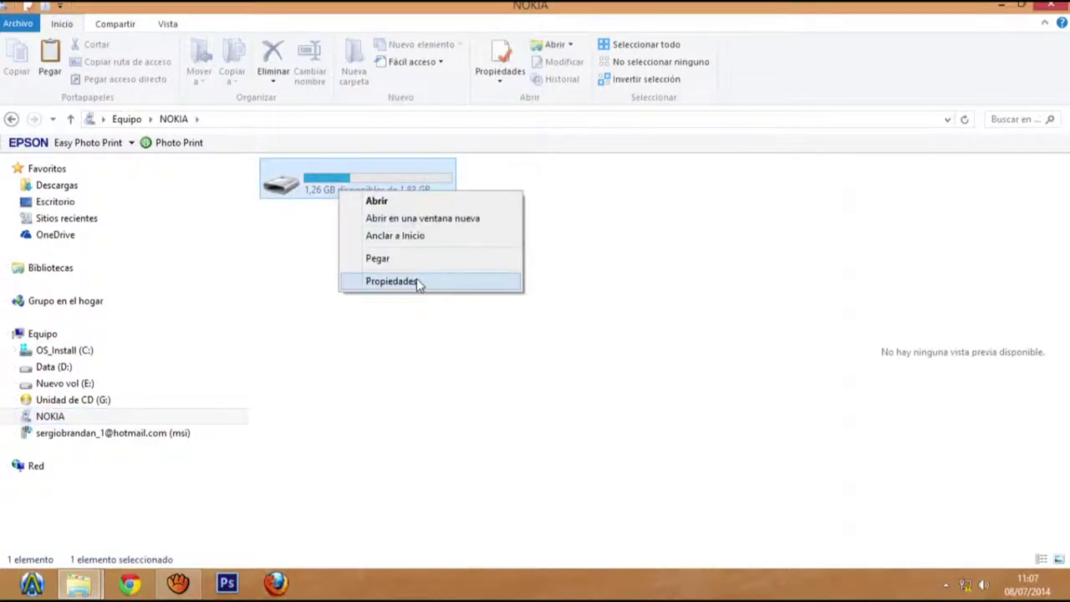
pyautogui.click(417, 280)
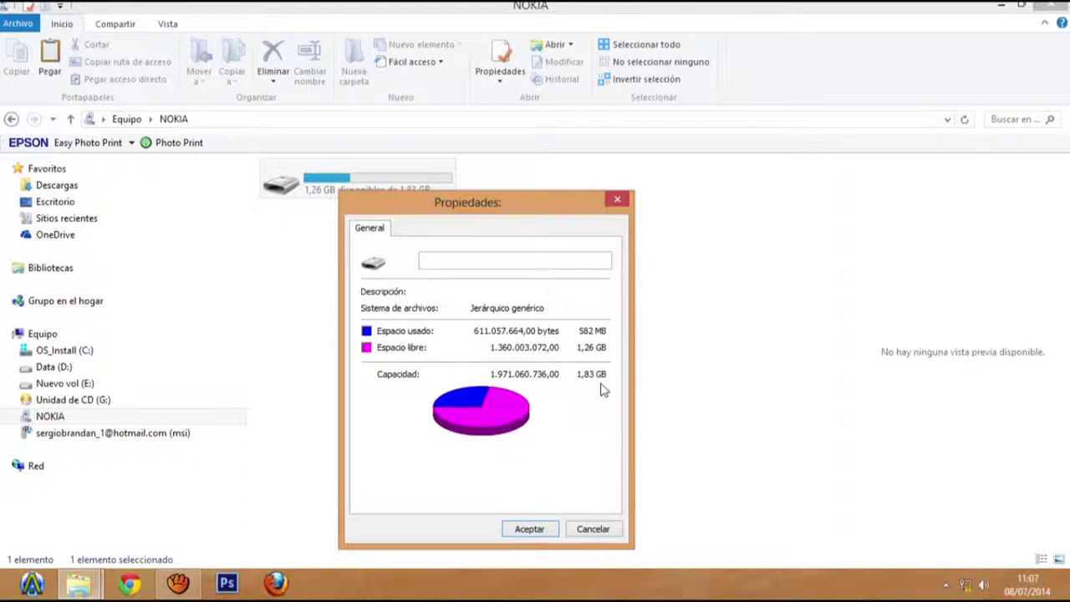
pyautogui.click(593, 530)
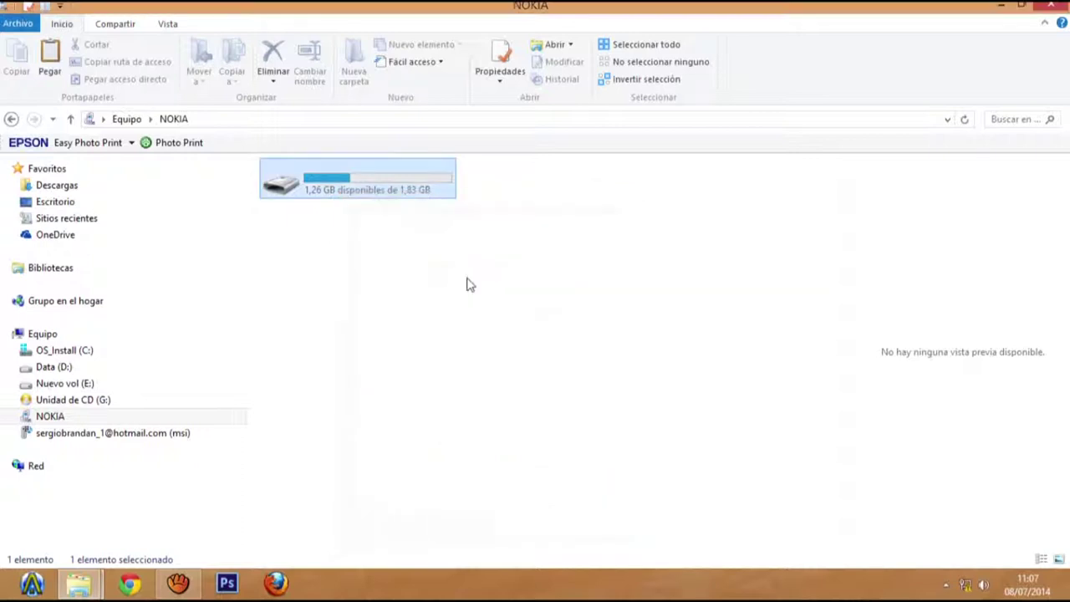
# Open the Imágenes folder in the NOKIA phone's storage and preview its first picture
pyautogui.doubleClick(419, 178)
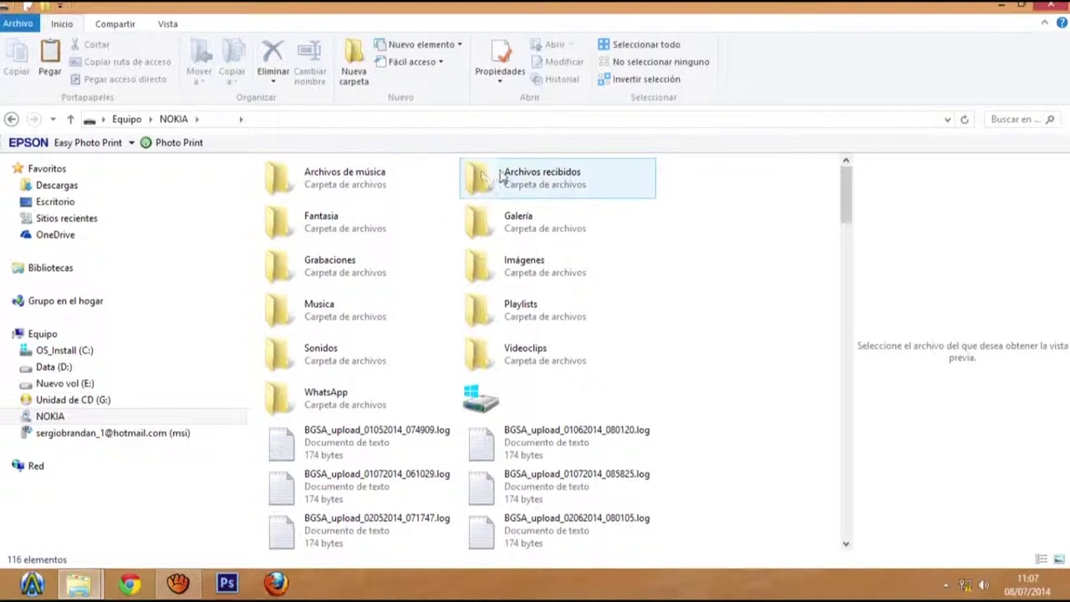
pyautogui.doubleClick(511, 268)
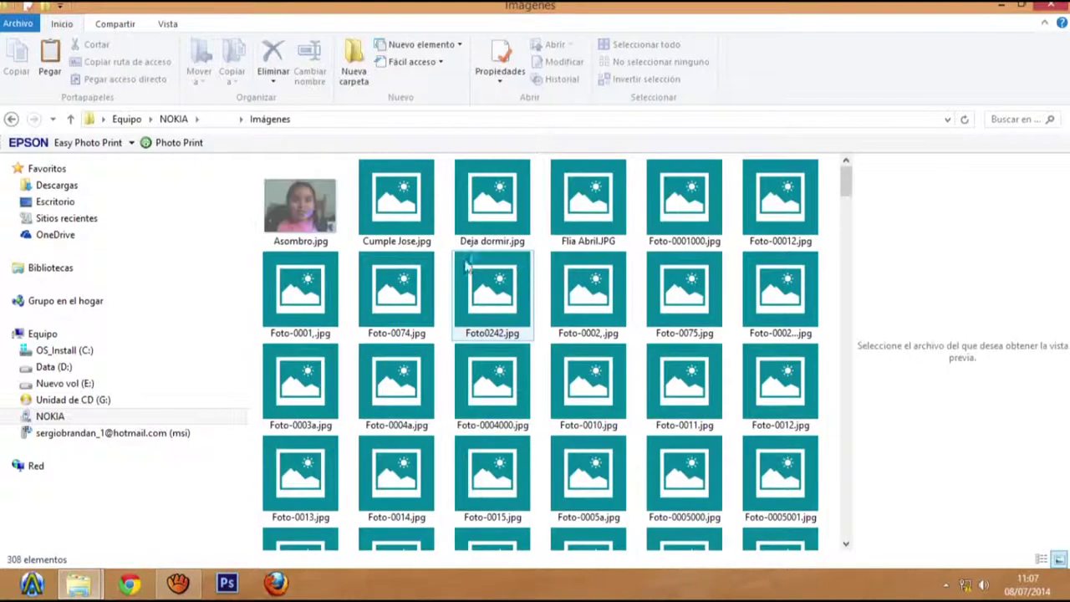
pyautogui.click(302, 236)
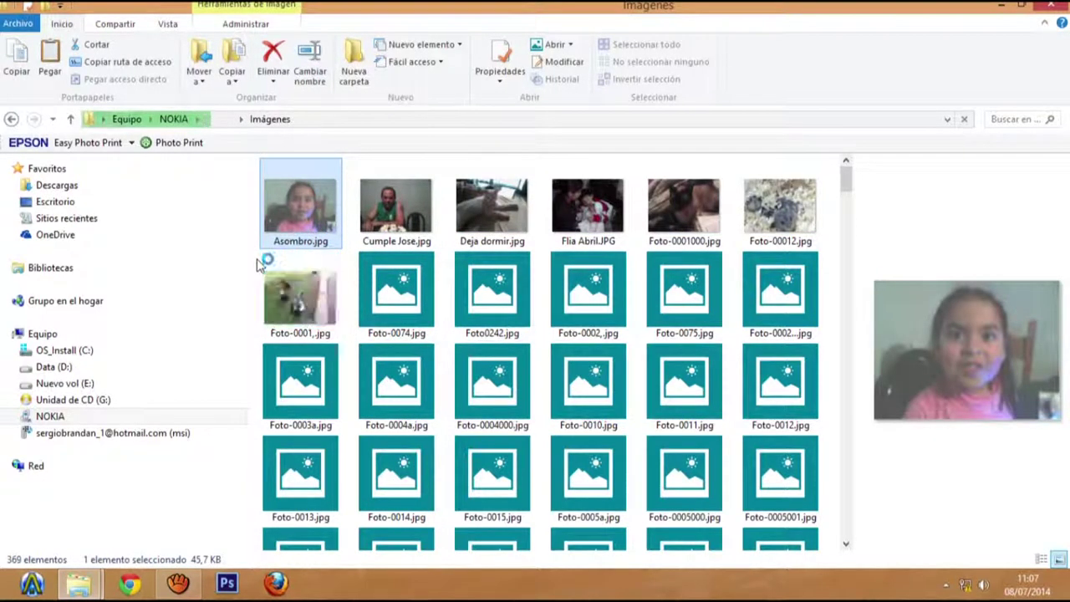
pyautogui.click(308, 211)
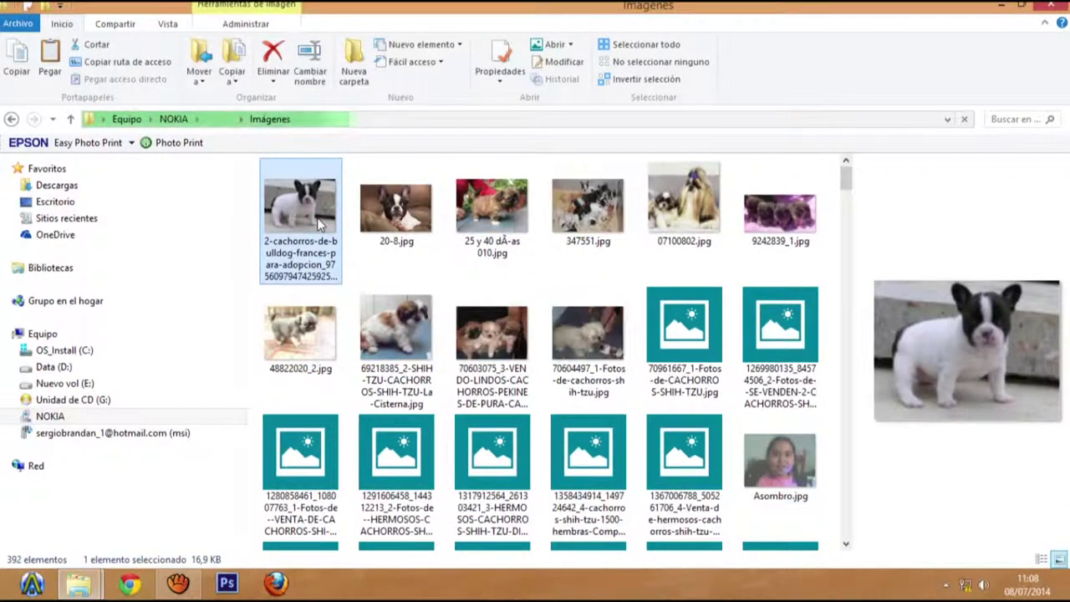
# Check the general and detailed properties of all files in the Imágenes folder together
pyautogui.hotkey('ctrl', 'a')
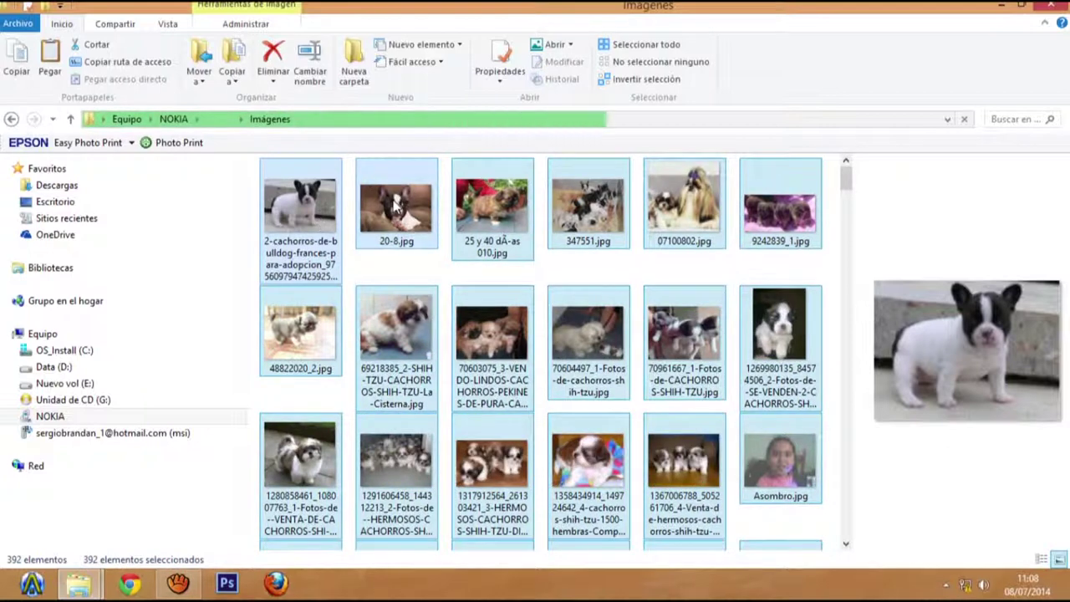
pyautogui.rightClick(394, 206)
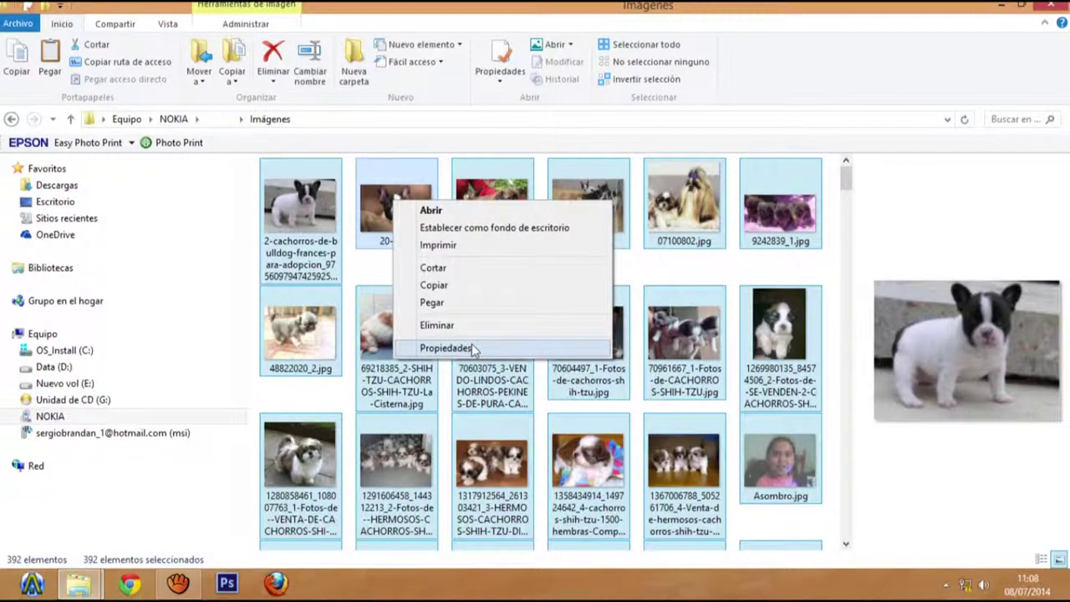
pyautogui.click(446, 348)
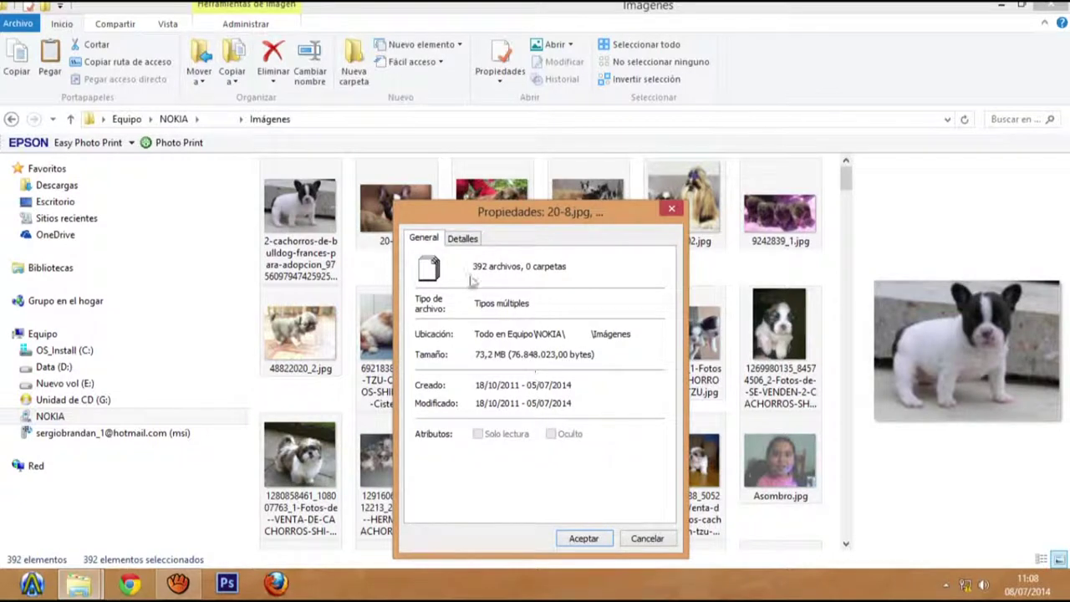
pyautogui.click(464, 241)
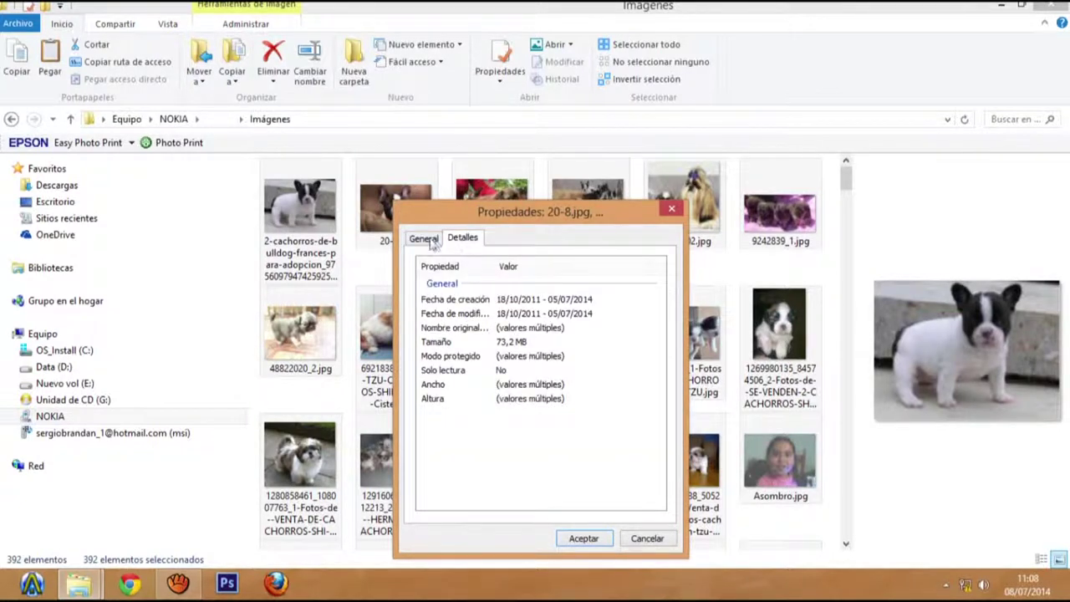
pyautogui.click(425, 240)
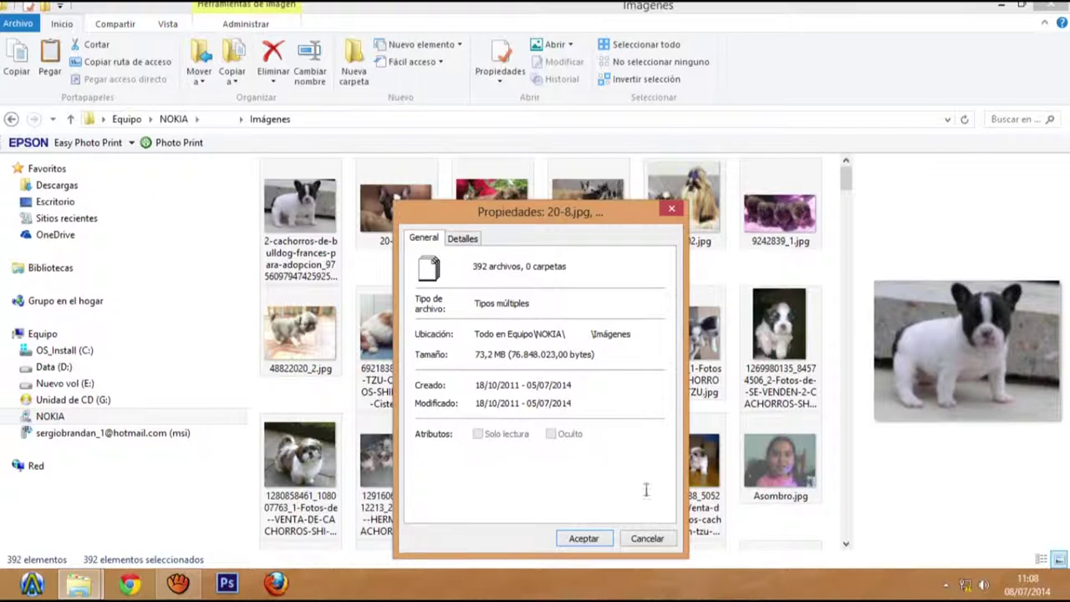
pyautogui.click(648, 539)
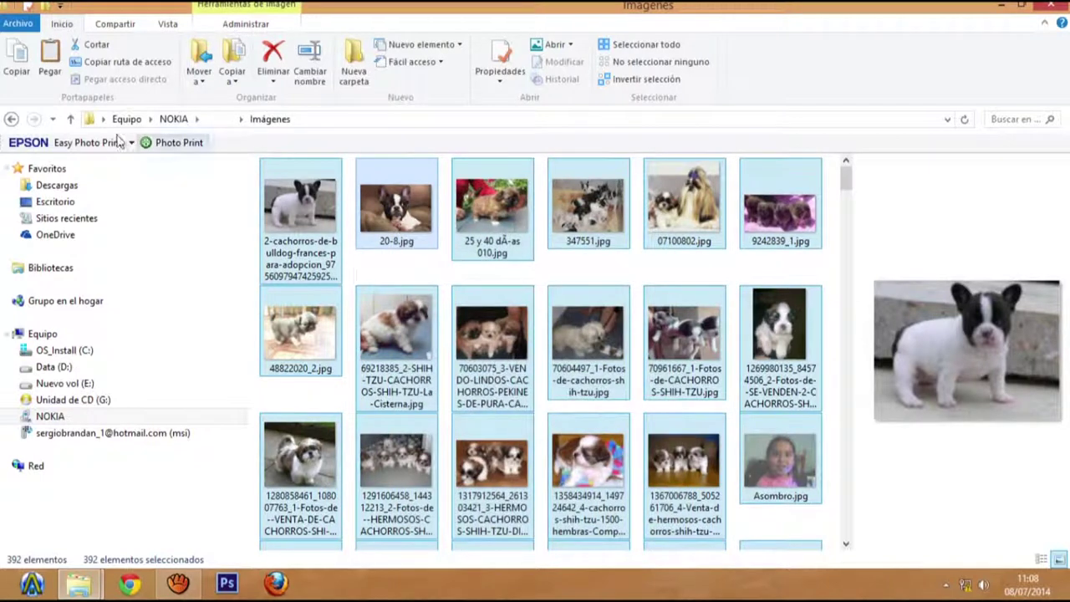
# Look inside the phone's Archivos de música folder and return to the storage's folder list
pyautogui.click(12, 118)
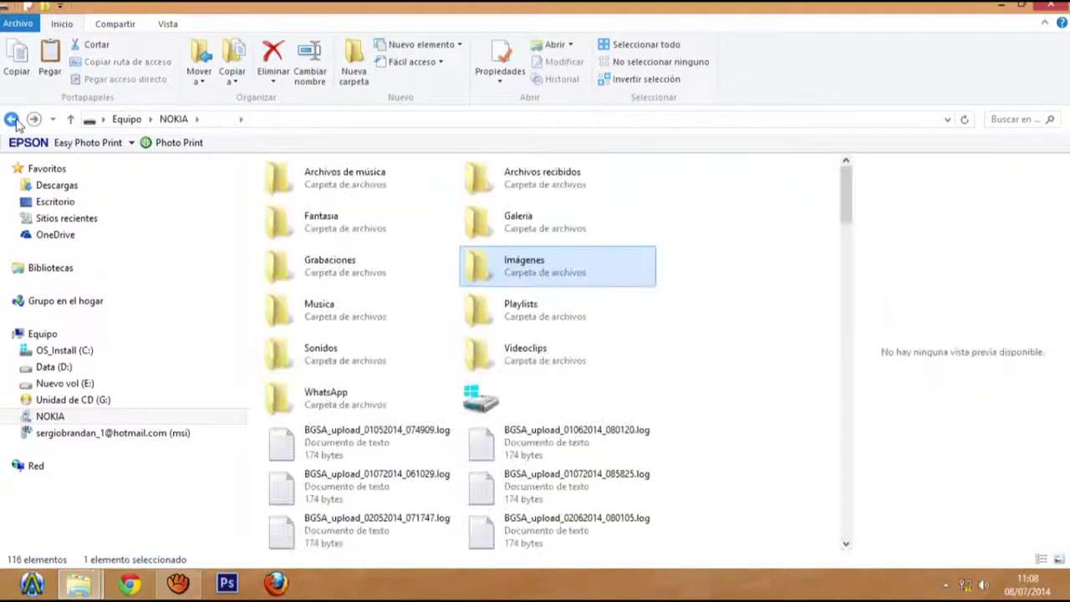
pyautogui.doubleClick(338, 177)
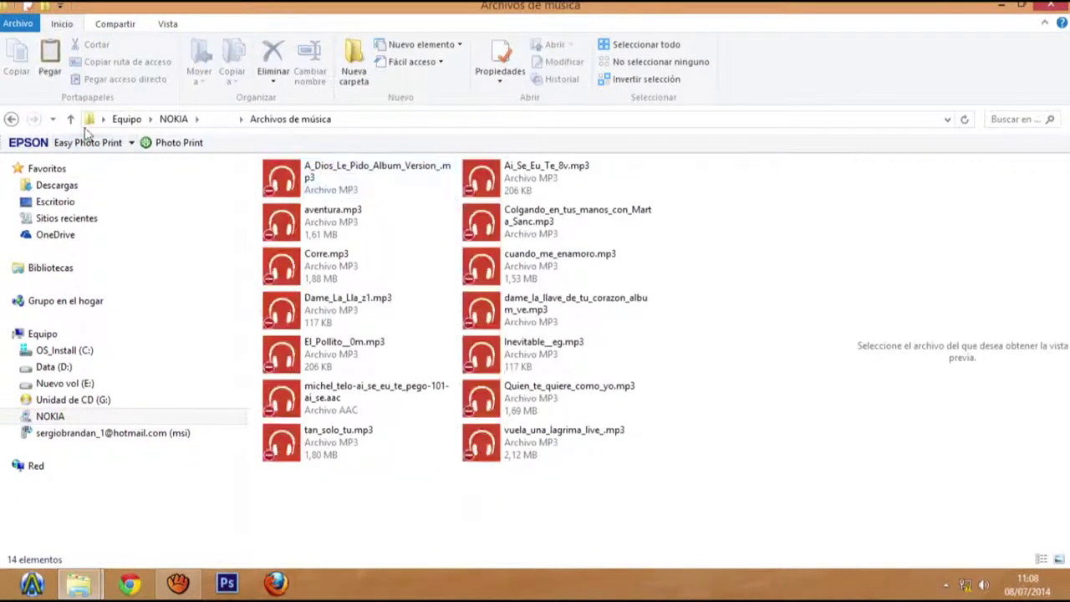
pyautogui.click(12, 118)
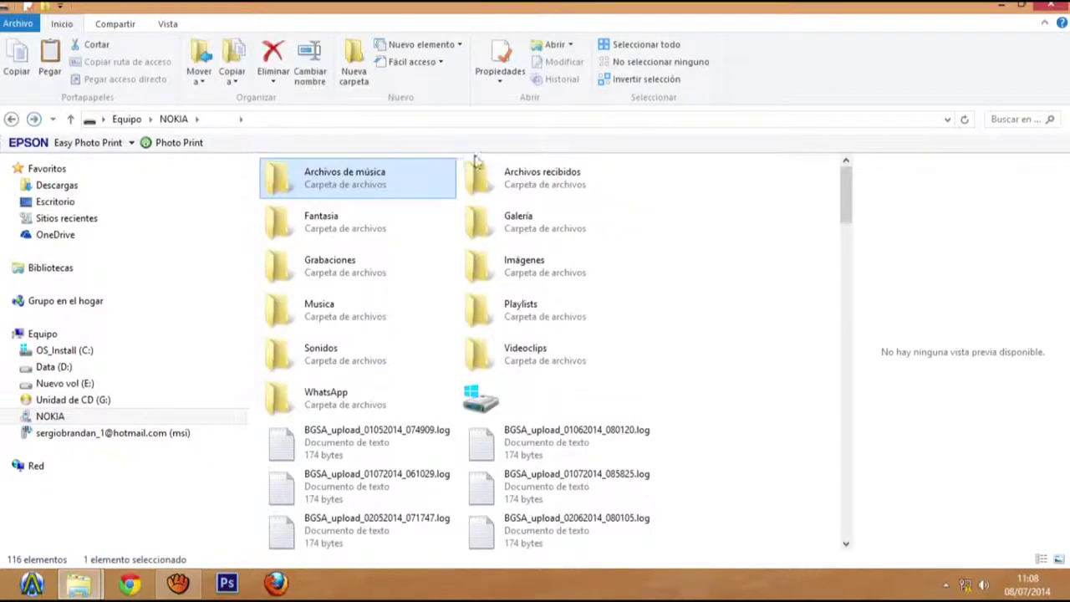
# Open the Archivos recibidos folder and try to check the combined properties of all its files
pyautogui.doubleClick(576, 173)
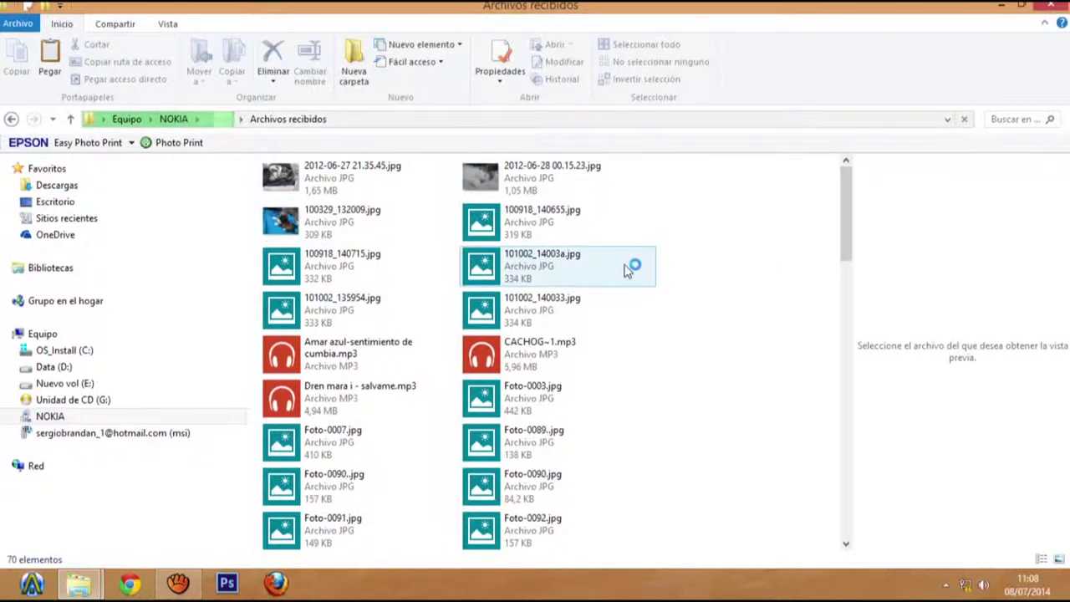
pyautogui.click(520, 226)
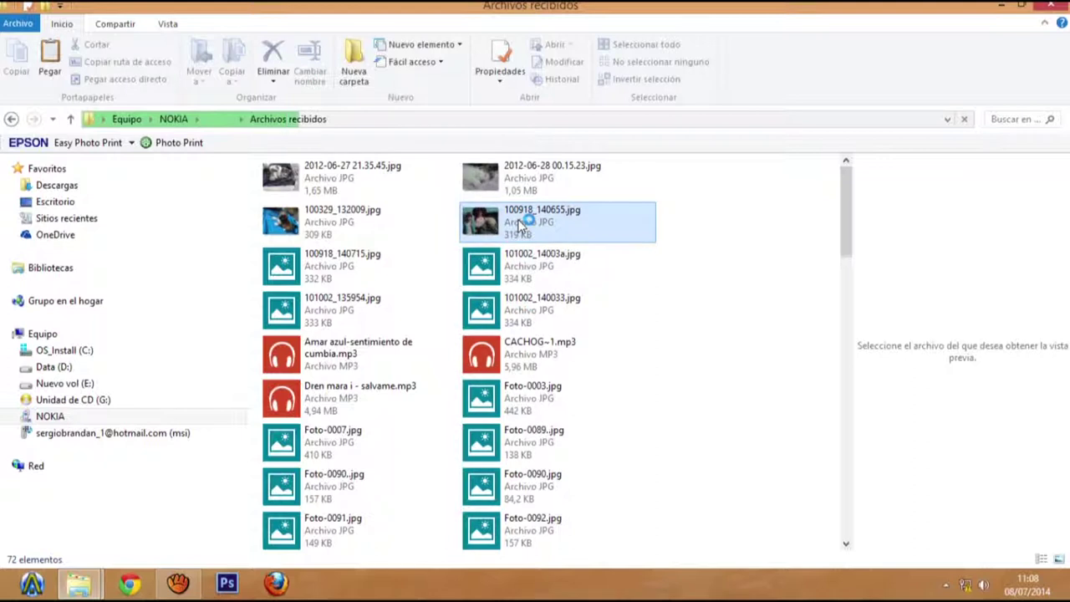
pyautogui.click(800, 279)
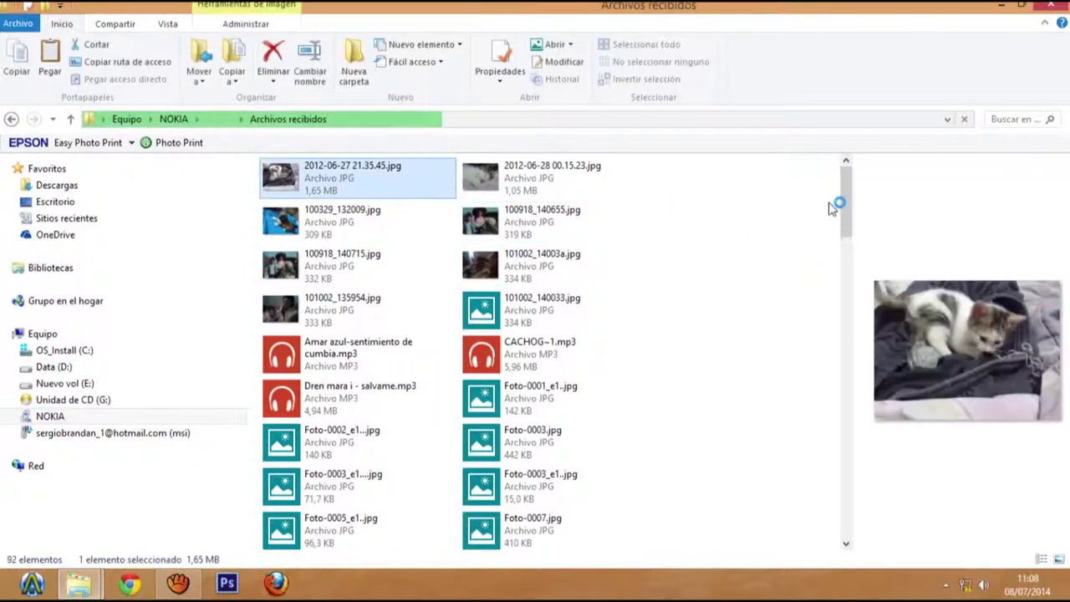
pyautogui.moveTo(843, 192); pyautogui.dragTo(817, 523)
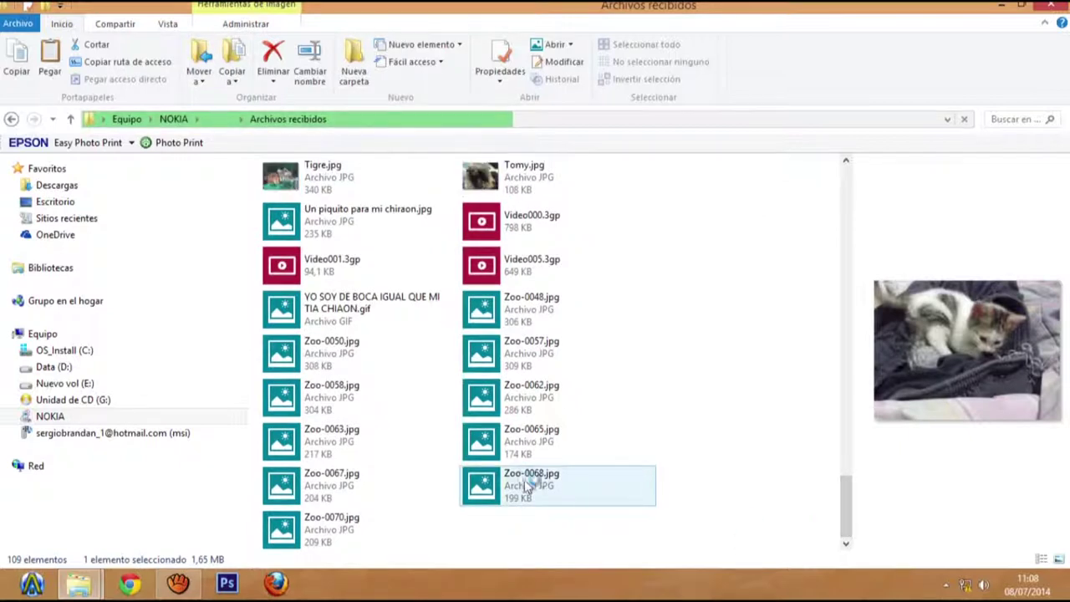
pyautogui.hotkey('ctrl', 'a')
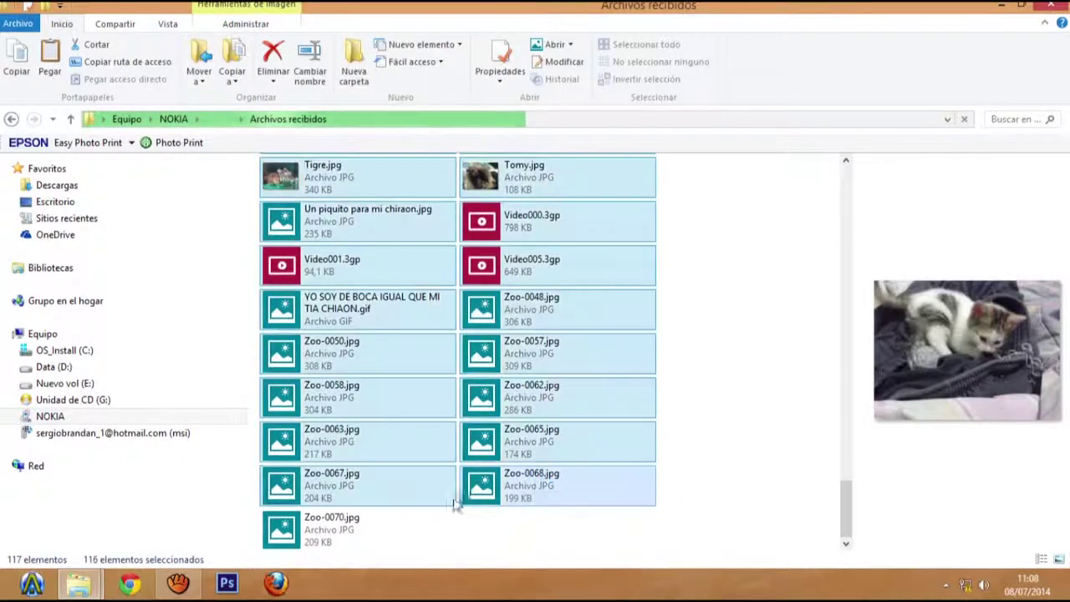
pyautogui.rightClick(336, 527)
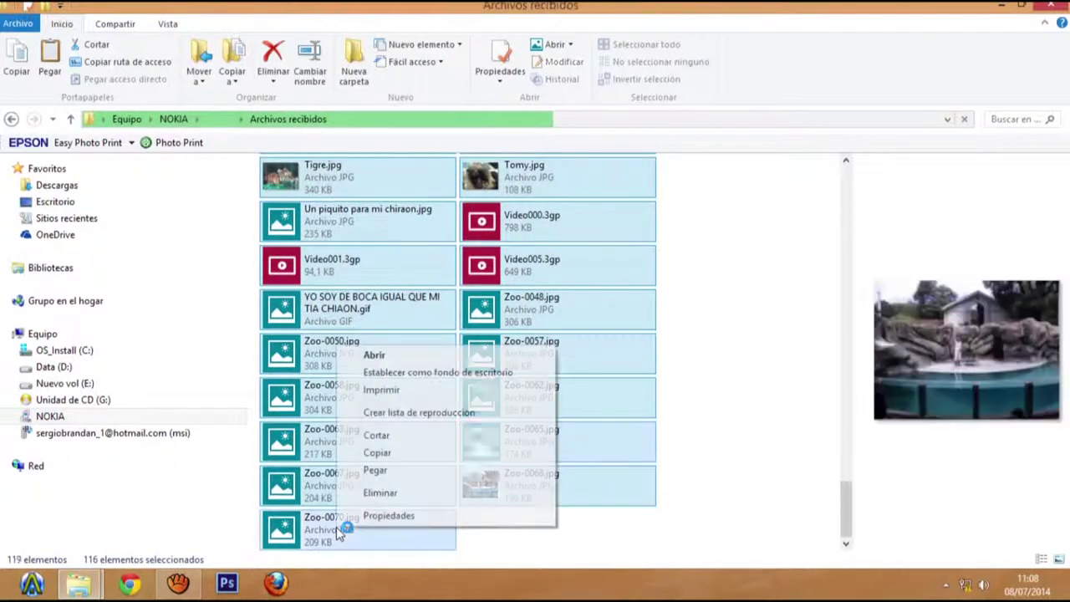
pyautogui.click(389, 515)
pyautogui.click(400, 520)
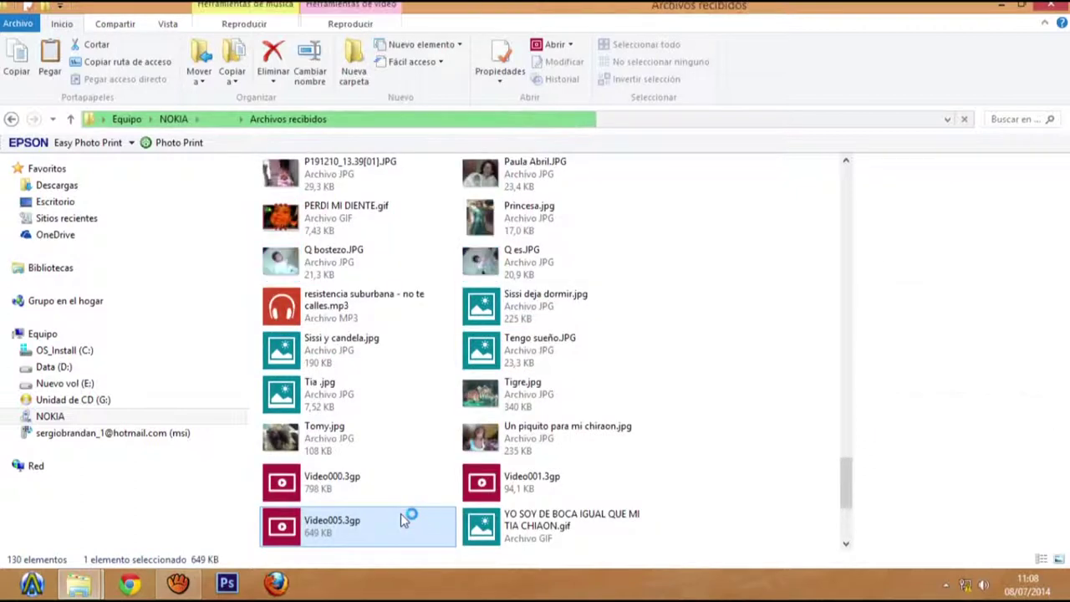
pyautogui.click(745, 487)
pyautogui.moveTo(845, 500); pyautogui.dragTo(847, 172)
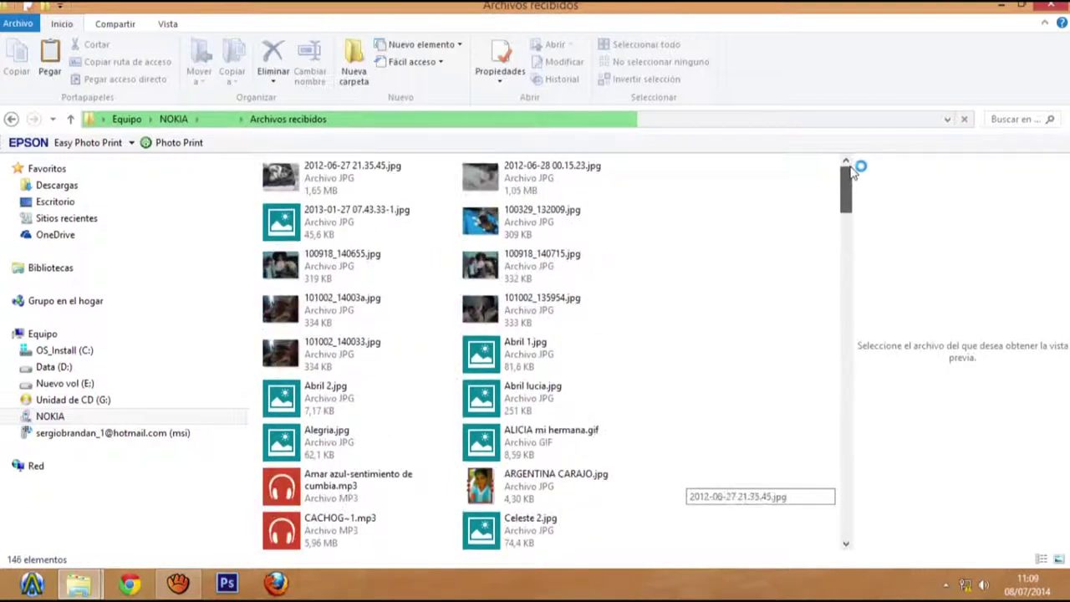
pyautogui.click(390, 192)
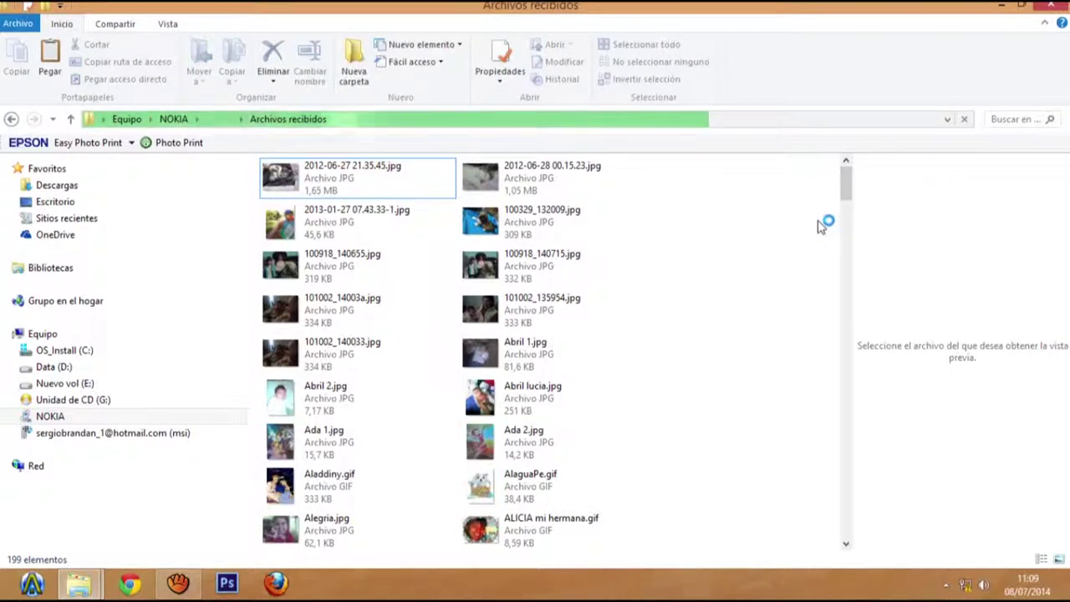
# Return to the phone's folder list and check the properties of the Archivos recibidos folder
pyautogui.click(13, 120)
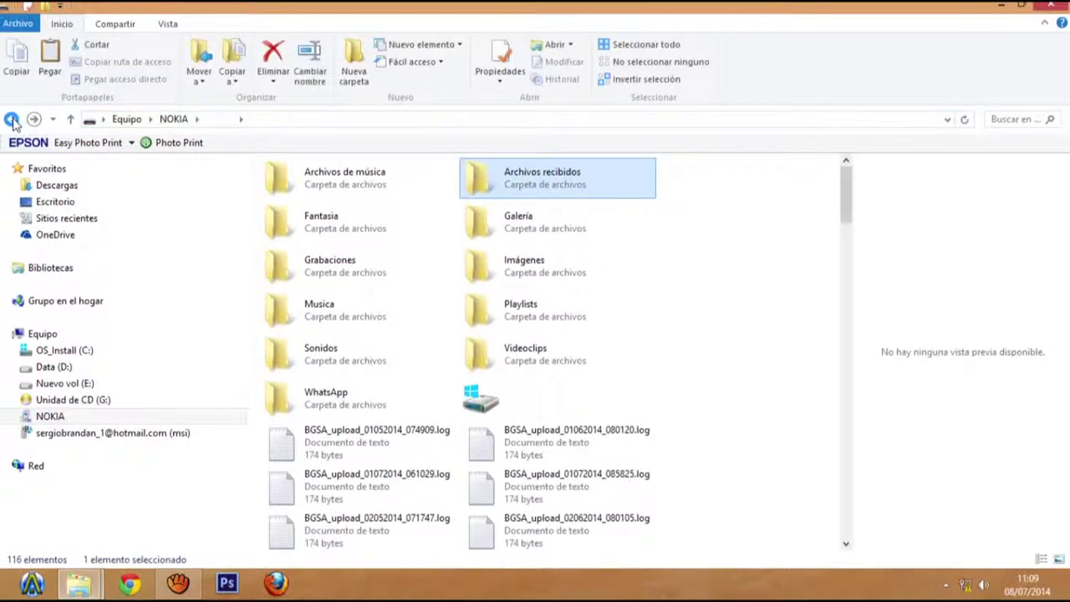
pyautogui.rightClick(515, 185)
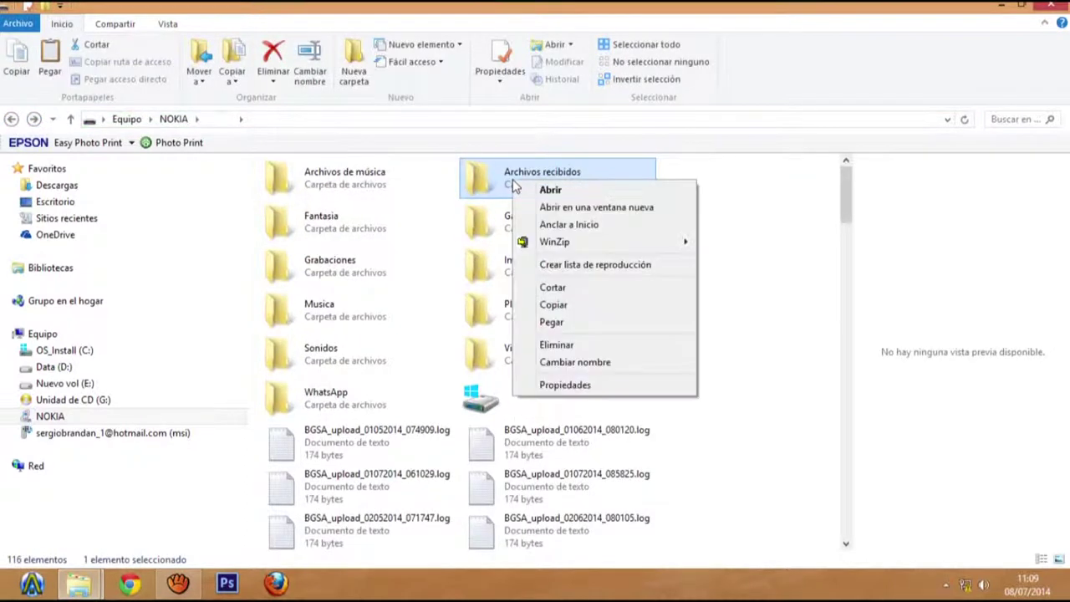
pyautogui.click(585, 386)
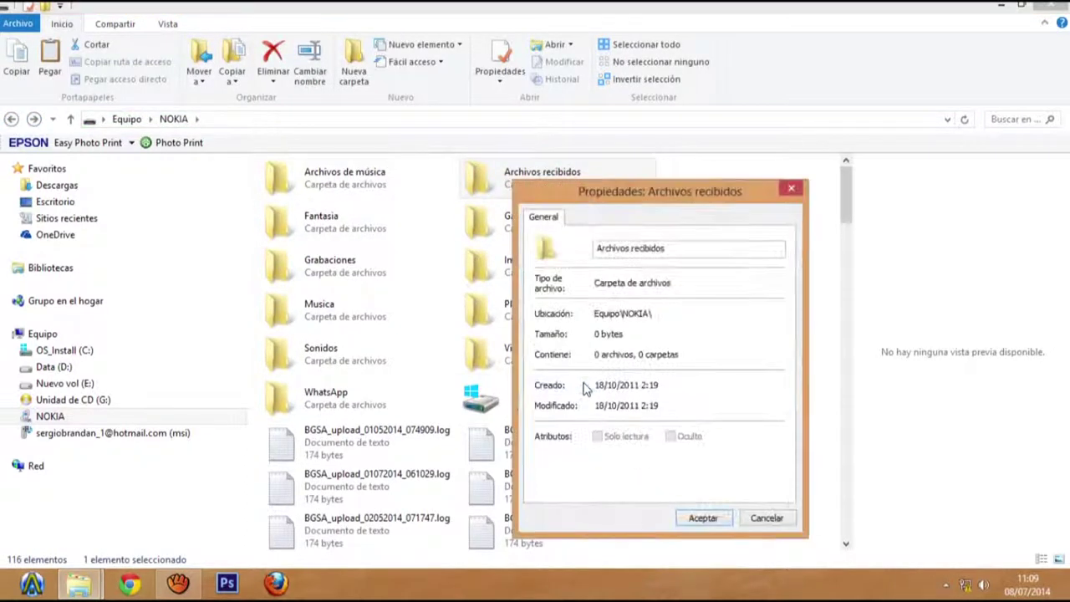
pyautogui.click(765, 518)
# Reopen the Archivos recibidos folder and select the range of files from Foto-0102.jpg through Zoo-0070.jpg
pyautogui.doubleClick(532, 194)
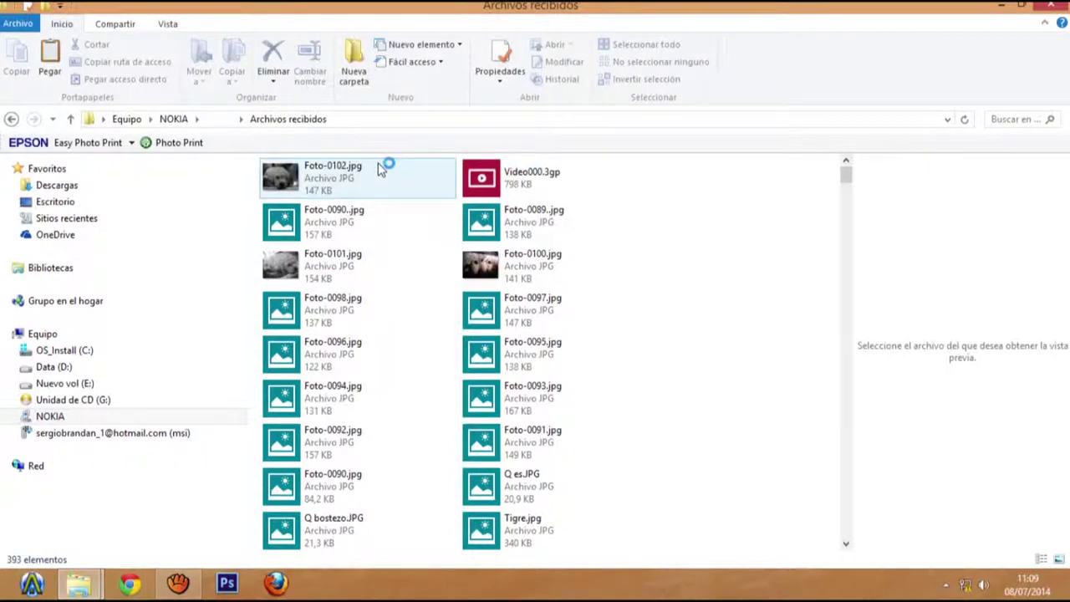
pyautogui.click(332, 168)
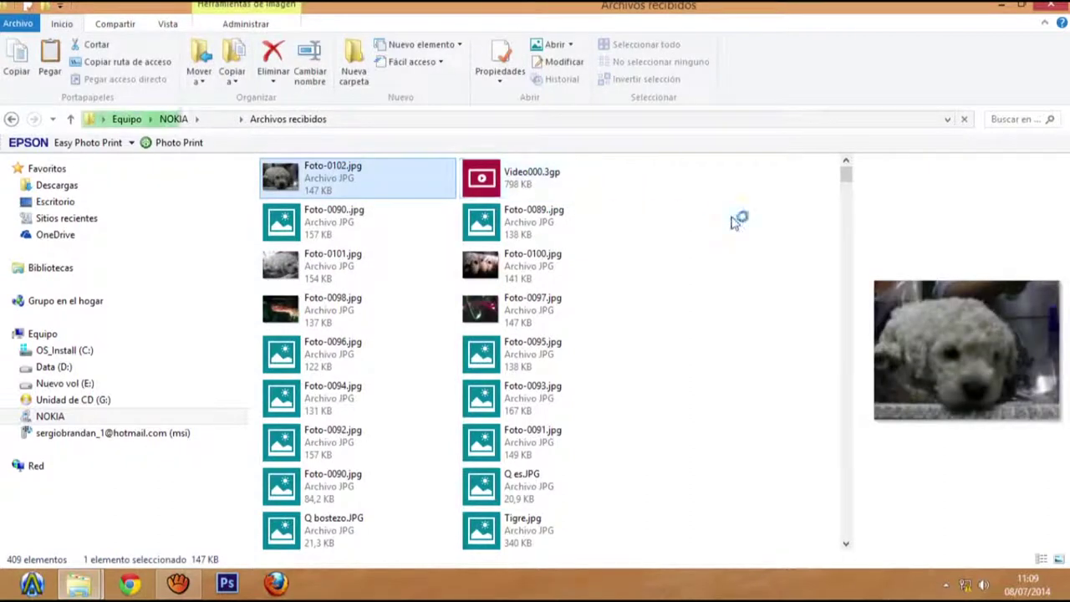
pyautogui.moveTo(848, 174); pyautogui.dragTo(847, 553)
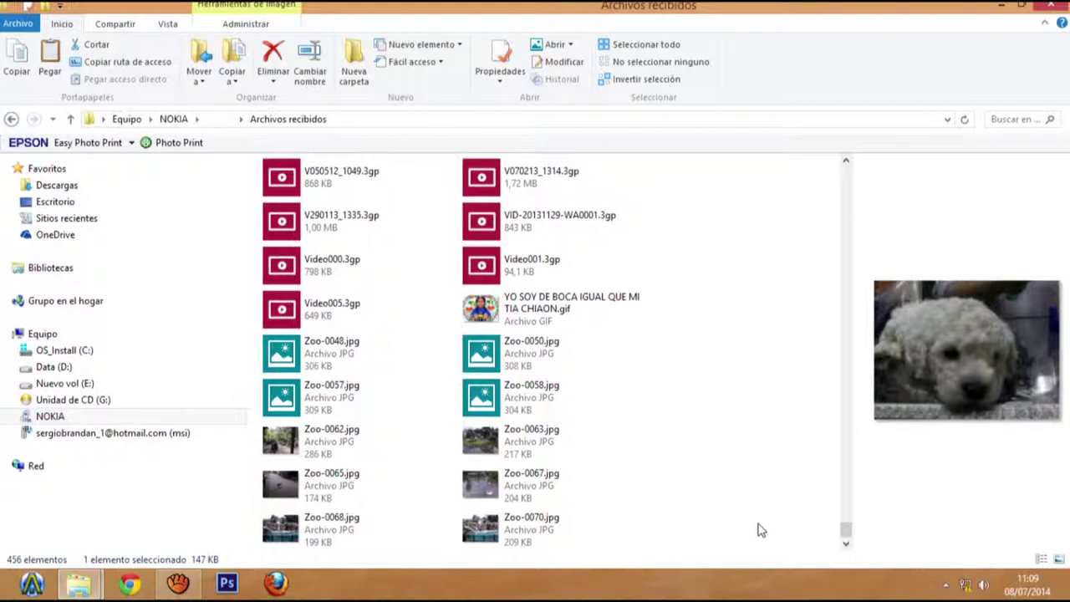
pyautogui.keyDown('shift'); pyautogui.click(540, 535); pyautogui.keyUp('shift')
# Check the combined properties of the files selected in Archivos recibidos
pyautogui.rightClick(541, 535)
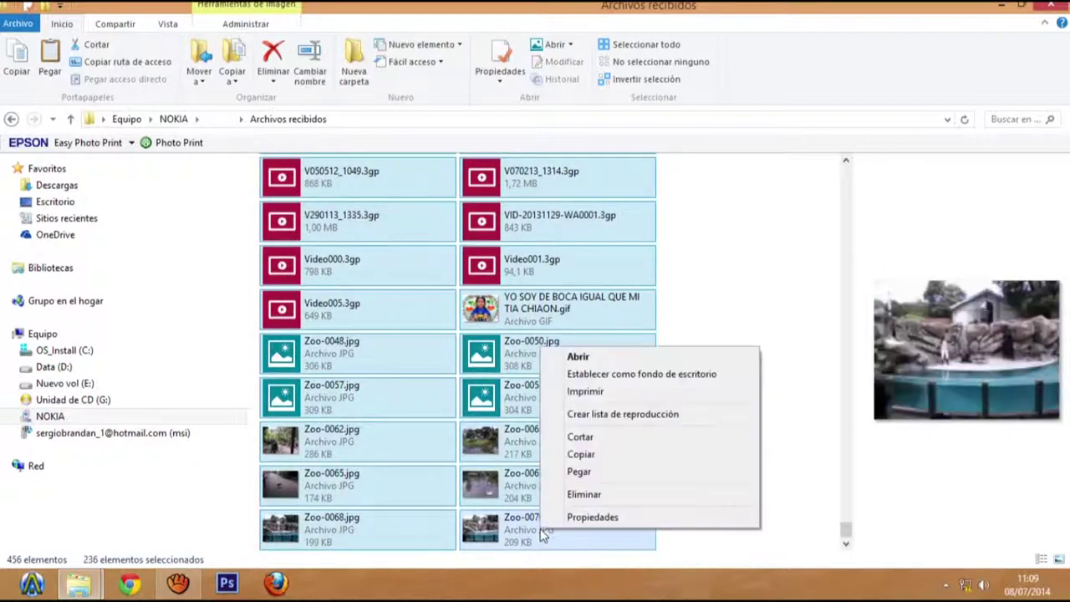
pyautogui.click(601, 516)
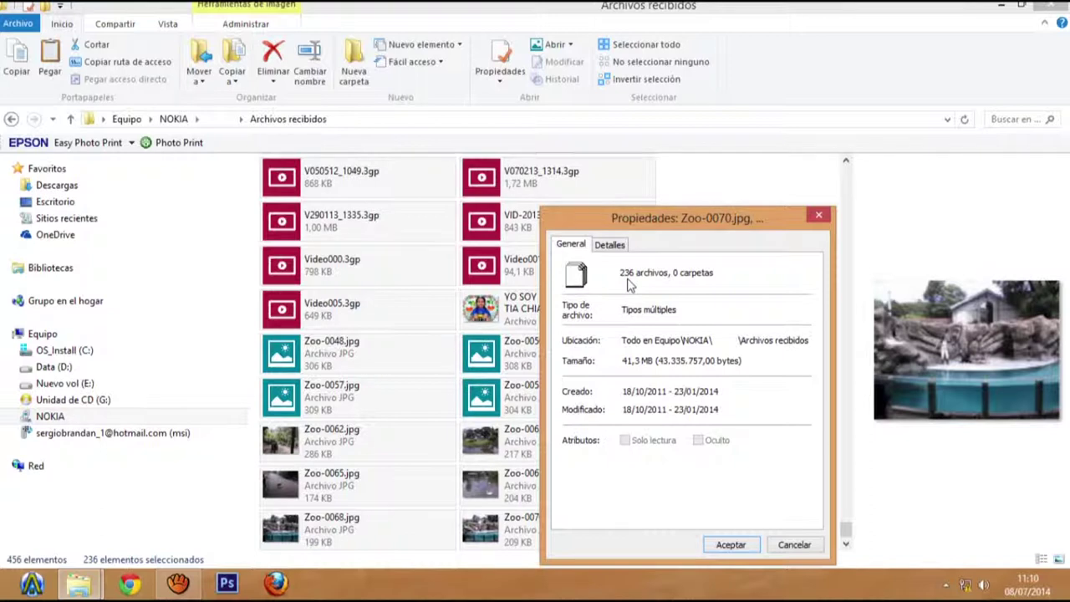
pyautogui.click(798, 552)
# Copy the selected received files and open the phone-photos folder from the desktop in a maximized window
pyautogui.rightClick(588, 276)
pyautogui.click(628, 345)
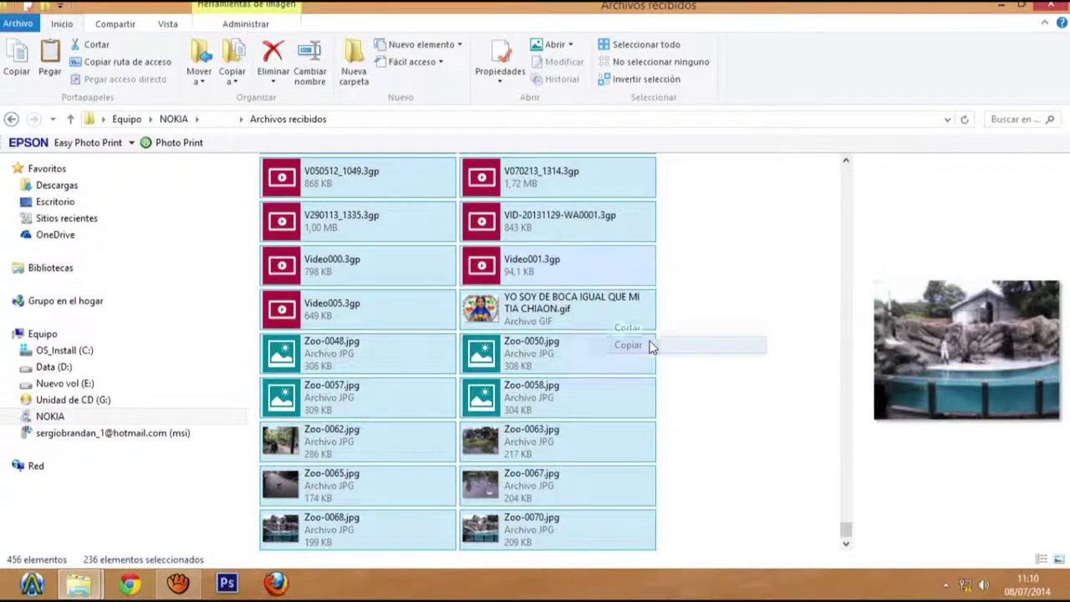
pyautogui.click(1001, 5)
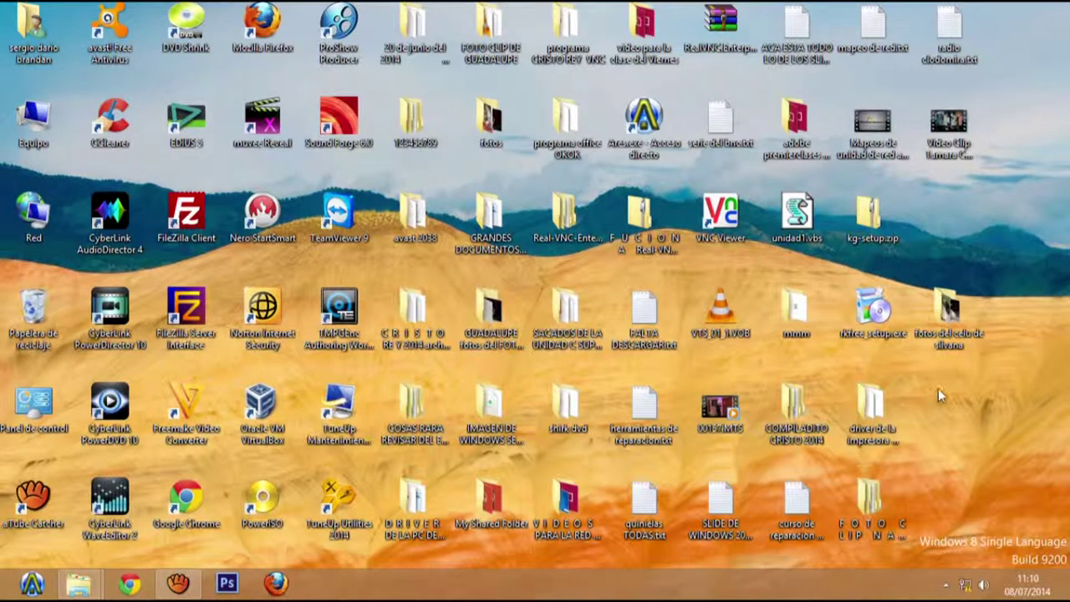
pyautogui.click(966, 314)
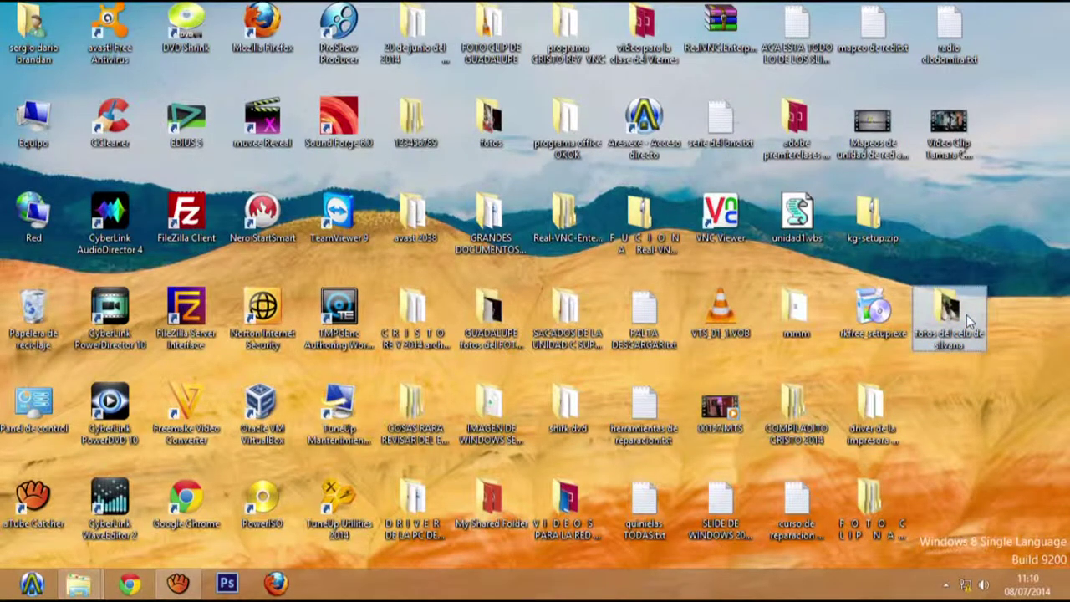
pyautogui.doubleClick(967, 314)
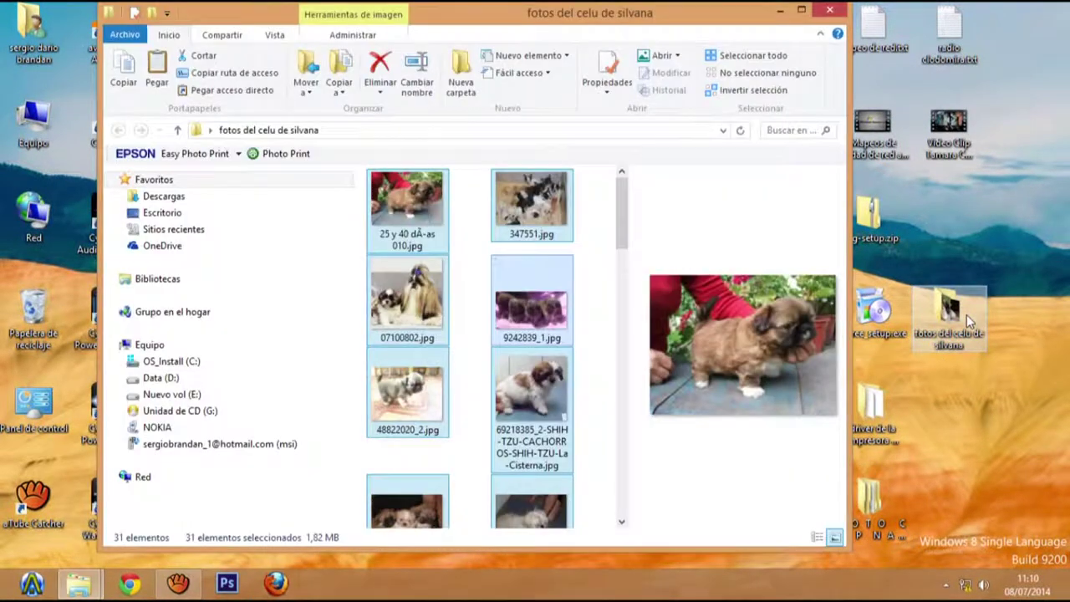
pyautogui.doubleClick(692, 20)
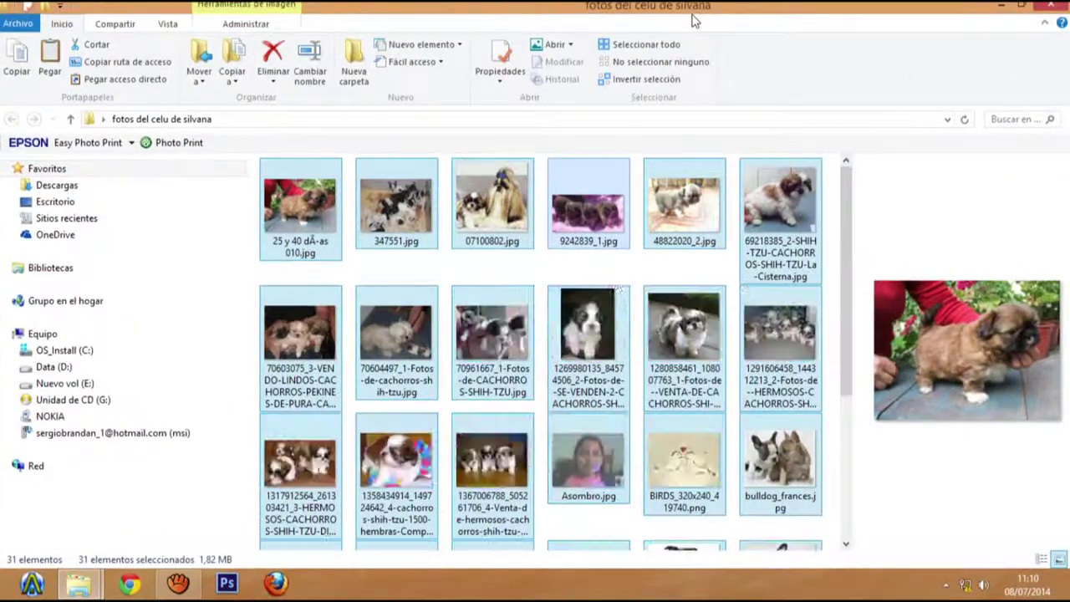
# Create a folder named "archivos de descargas" inside the phone-photos folder
pyautogui.click(833, 318)
pyautogui.scroll(-5, 835, 376)
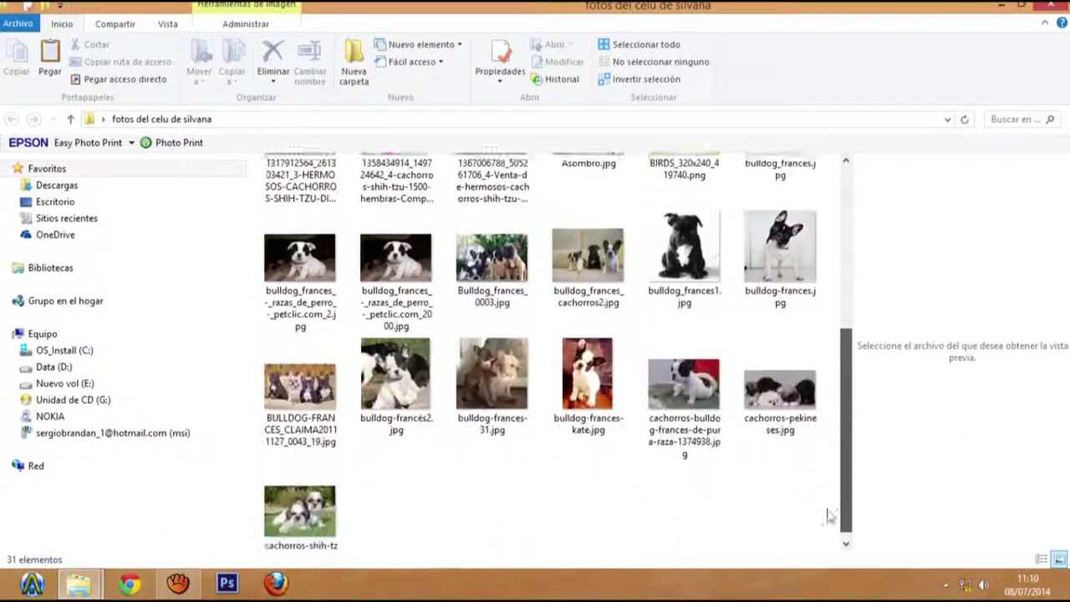
pyautogui.rightClick(580, 478)
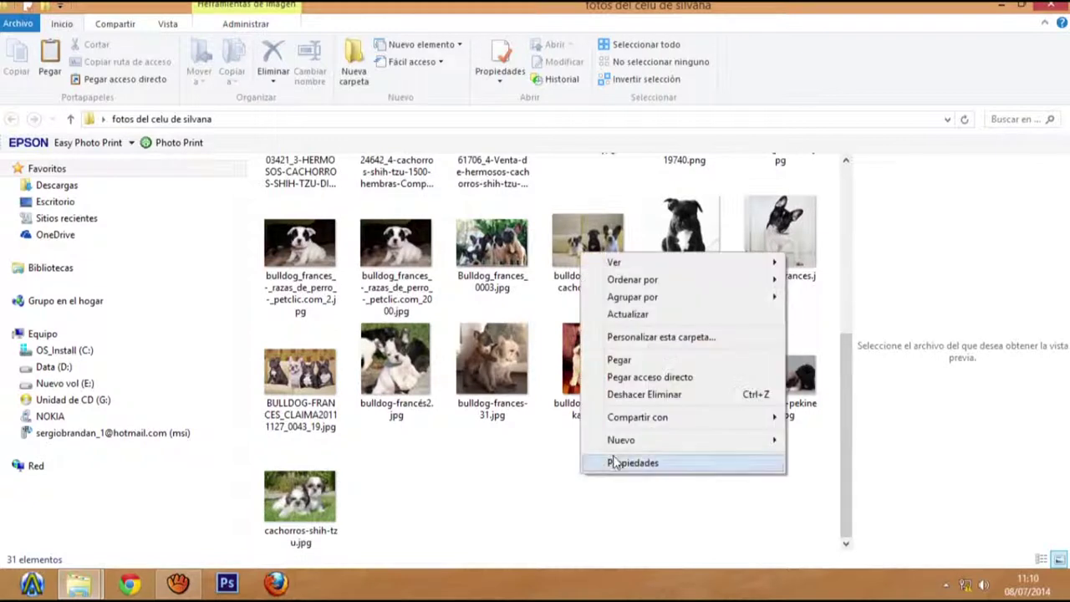
pyautogui.moveTo(628, 443)
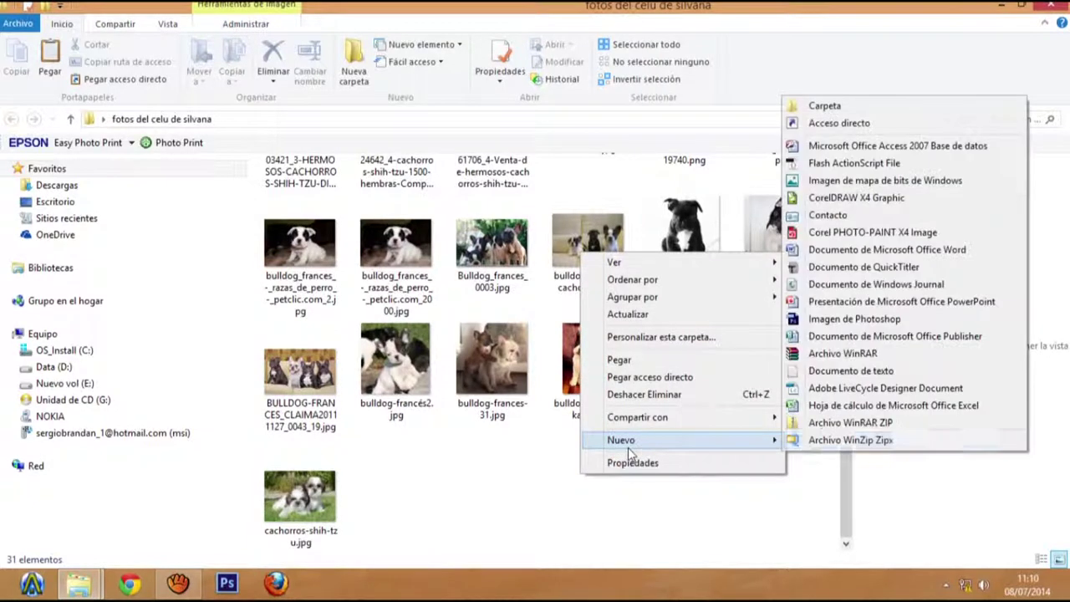
pyautogui.click(823, 106)
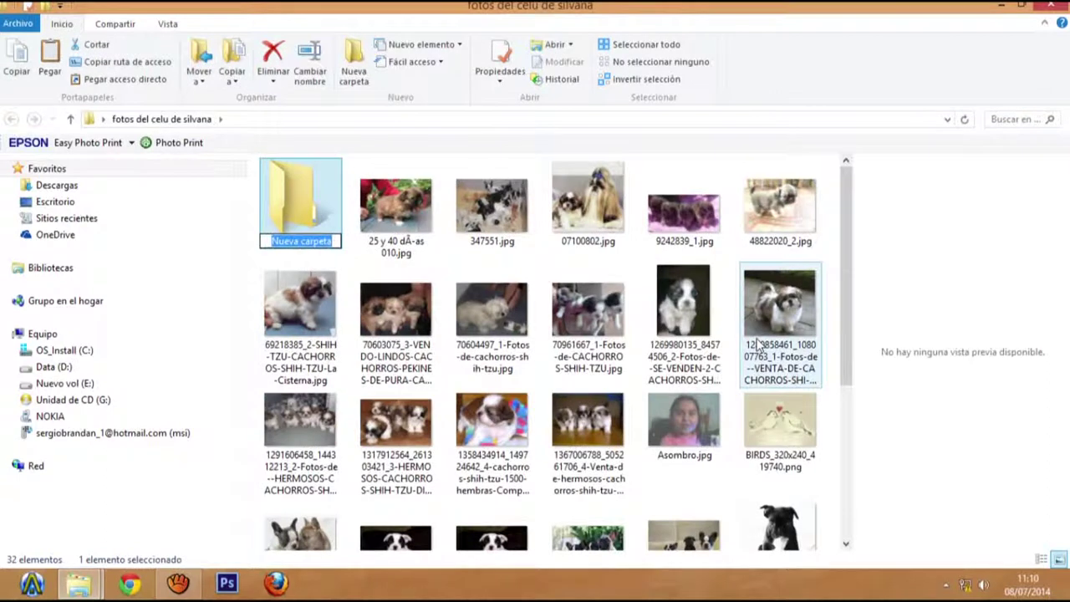
pyautogui.write('archivos ')
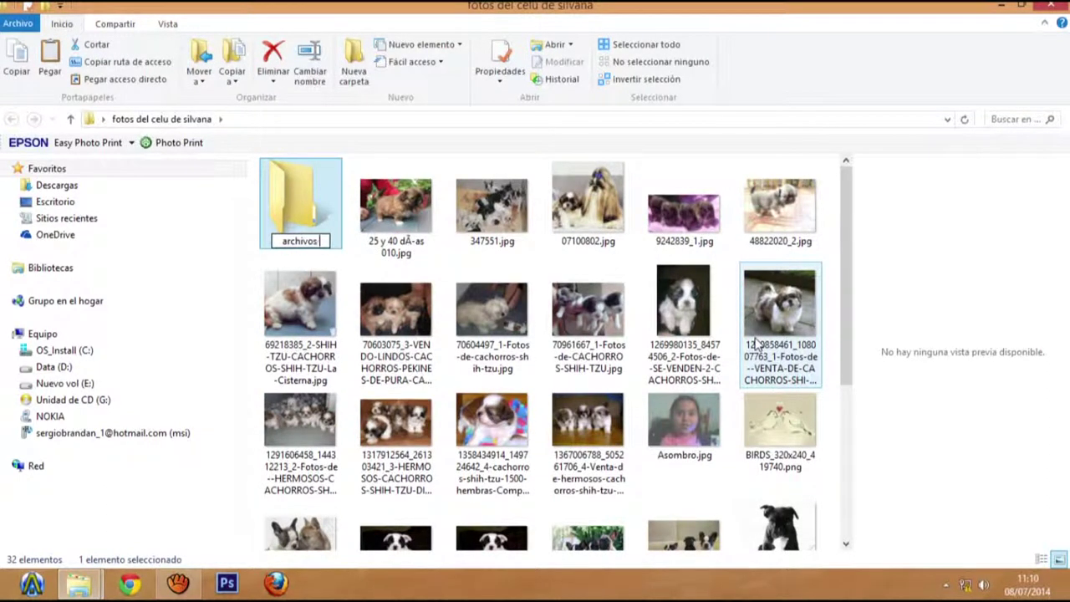
pyautogui.write('de descargas')
pyautogui.press('Return')
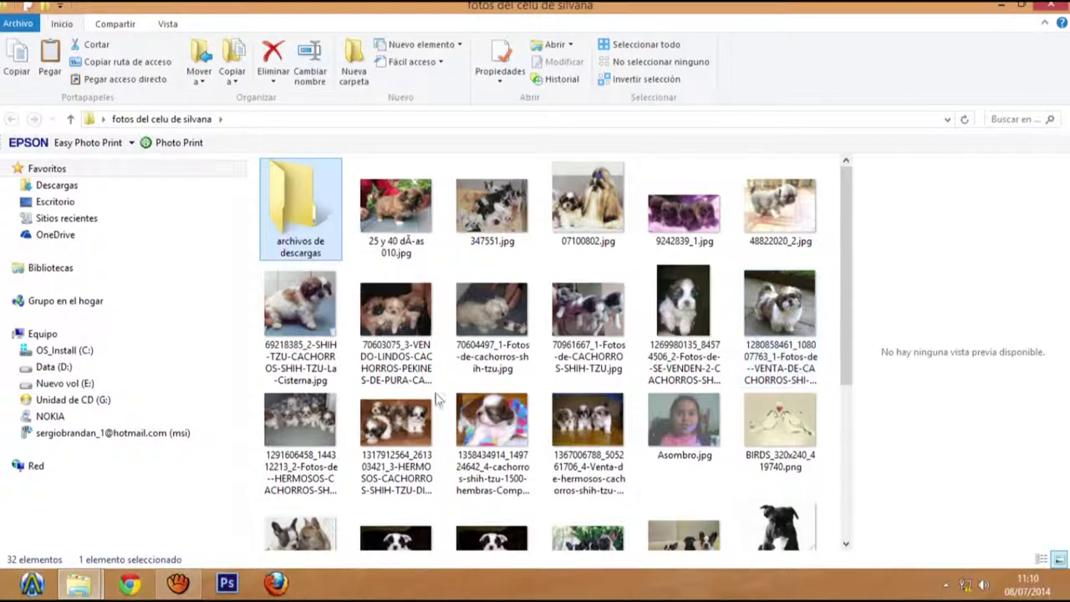
# Open the archivos de descargas folder and paste the copied received files into it
pyautogui.doubleClick(308, 230)
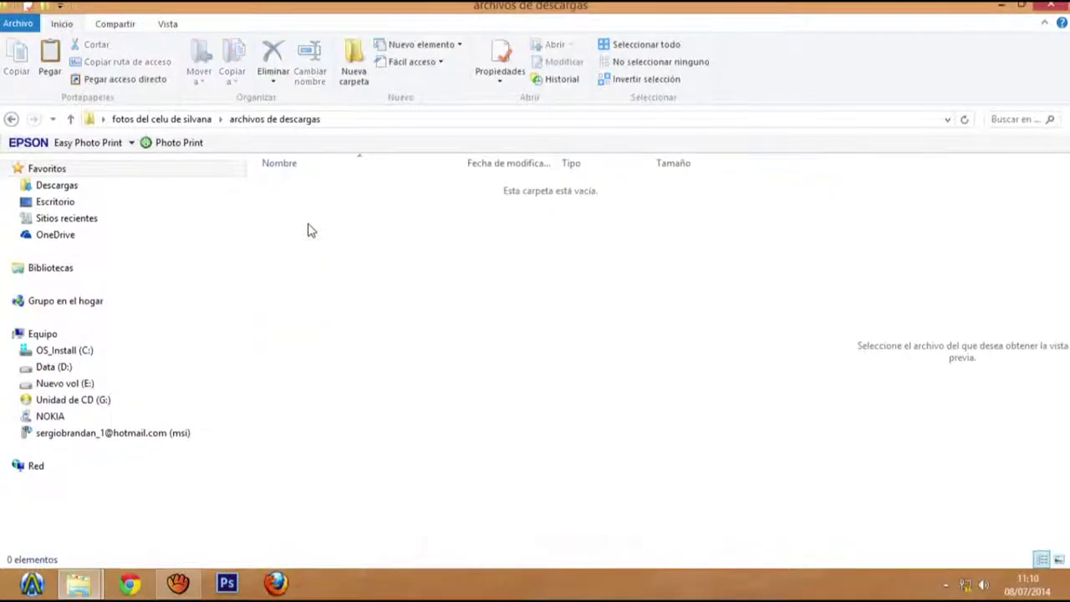
pyautogui.rightClick(410, 272)
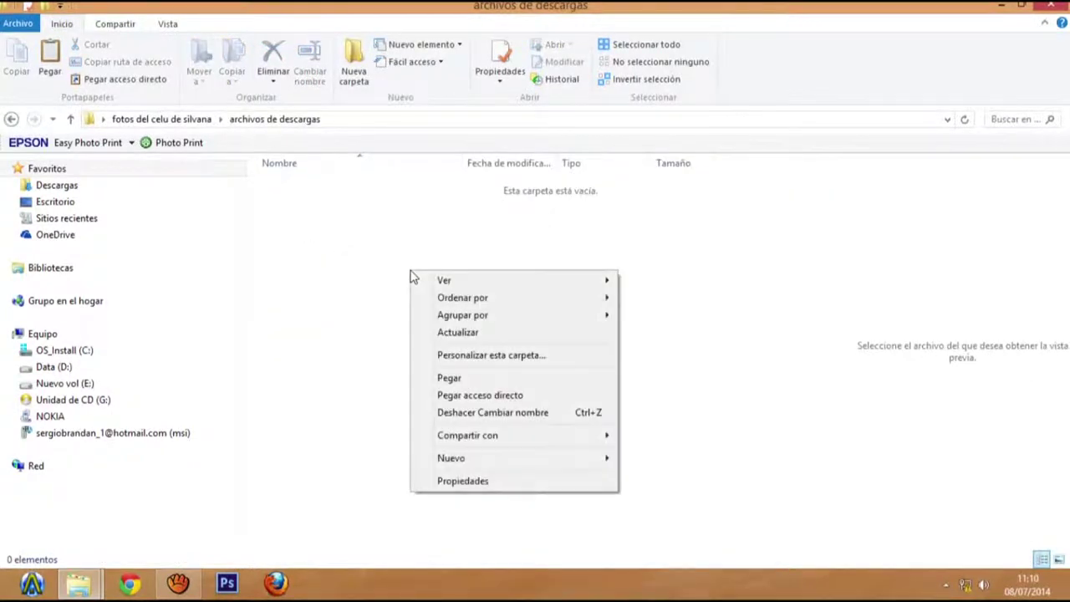
pyautogui.click(468, 383)
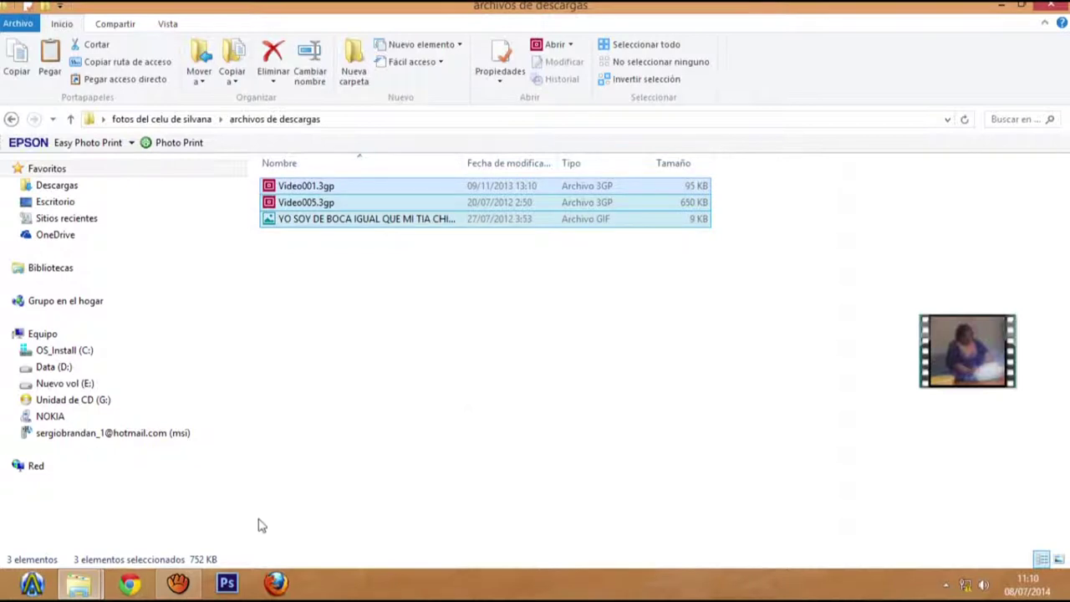
# Copy the selected files again from the phone's Archivos recibidos folder and return to archivos de descargas
pyautogui.click(82, 584)
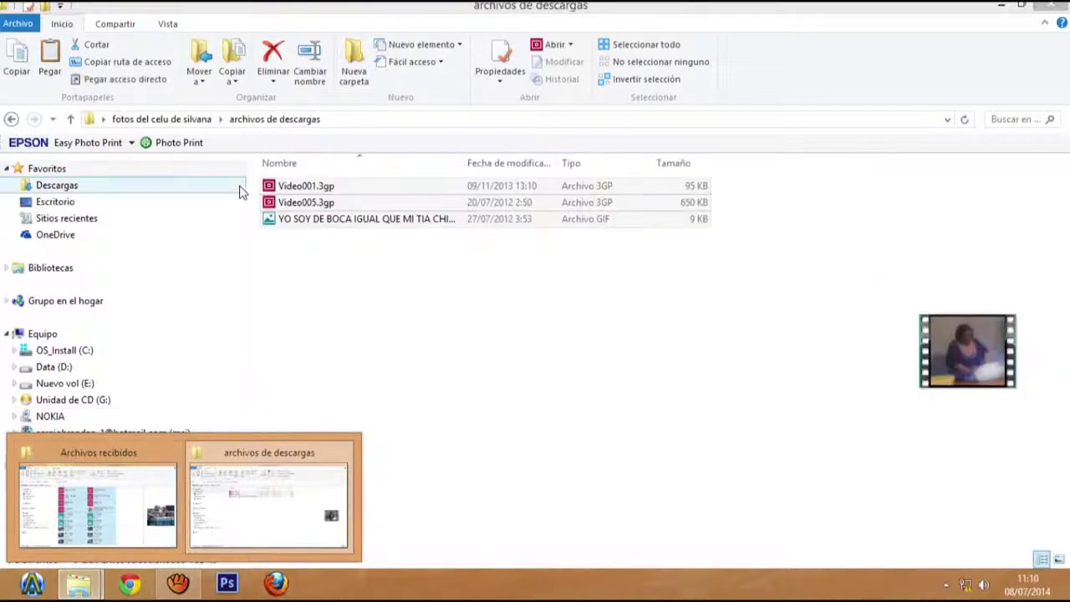
pyautogui.click(136, 455)
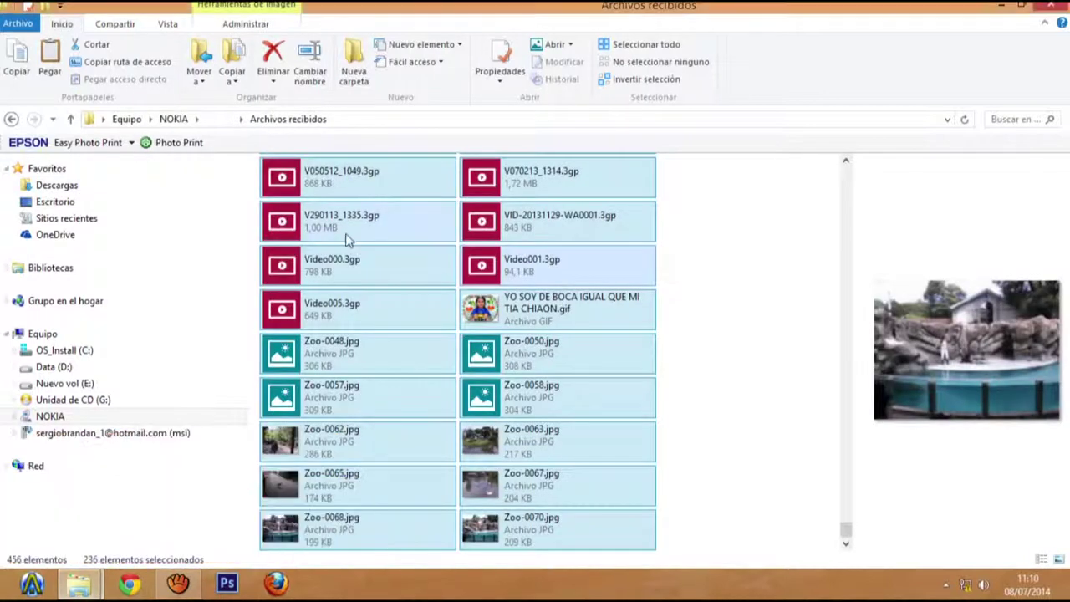
pyautogui.rightClick(348, 356)
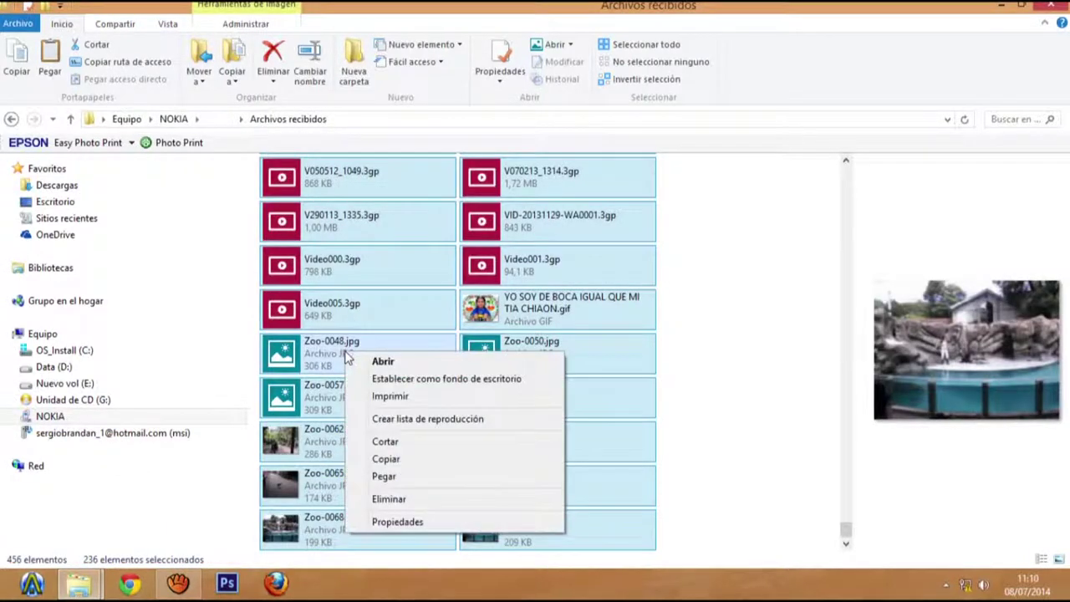
pyautogui.click(386, 459)
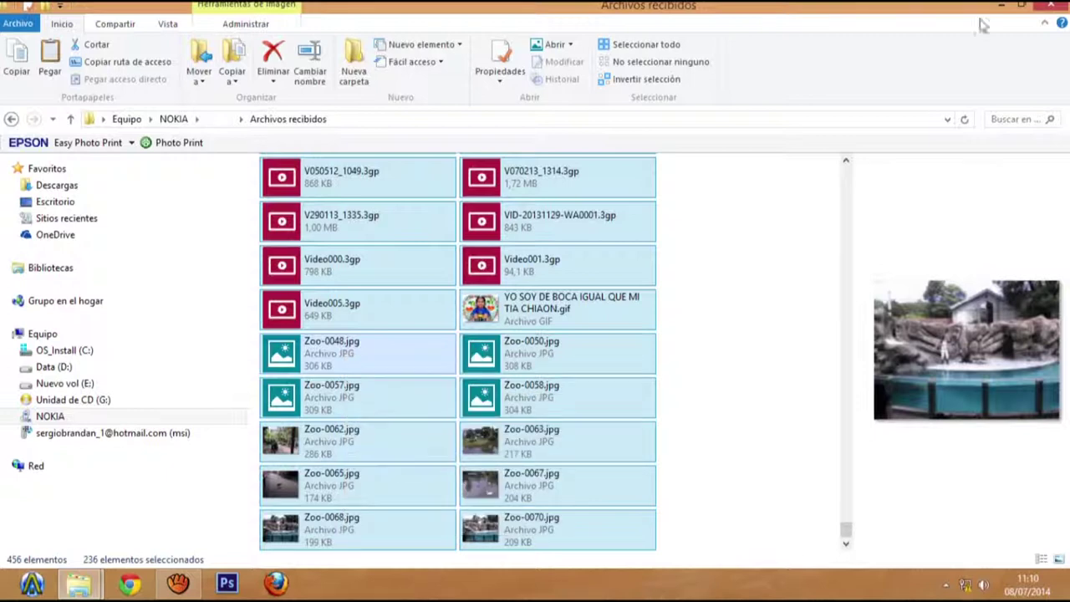
pyautogui.click(1001, 7)
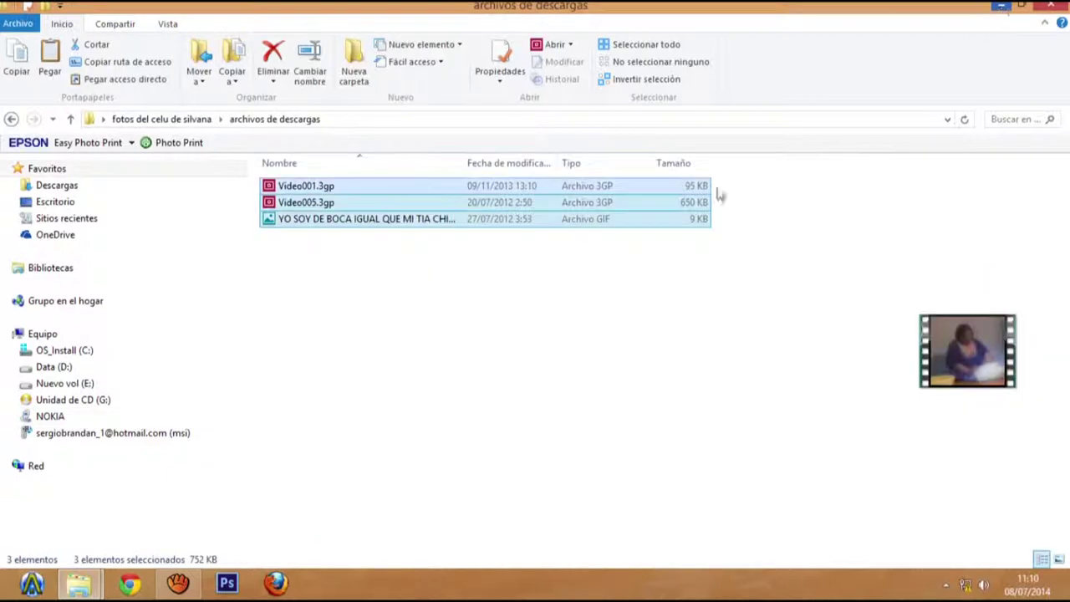
# Paste the recopied files into archivos de descargas and widen the Nombre column to fit the full file names
pyautogui.click(470, 334)
pyautogui.rightClick(470, 335)
pyautogui.click(541, 438)
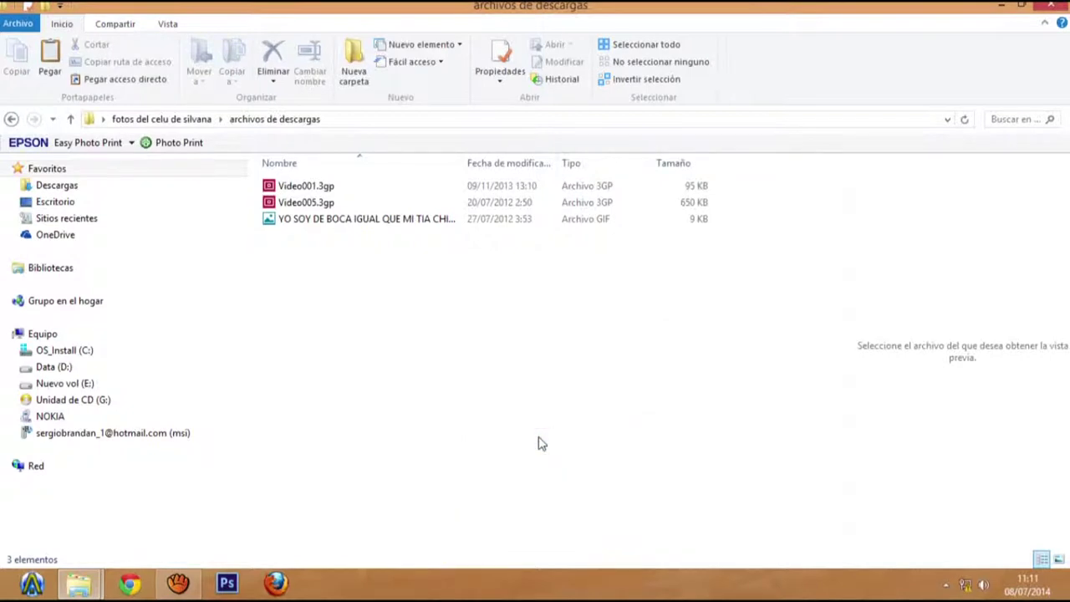
pyautogui.moveTo(463, 164); pyautogui.dragTo(571, 185)
# In the phone's Archivos recibidos folder, select only the files from Video000.3gp through Zoo-0070.jpg and copy them
pyautogui.click(94, 581)
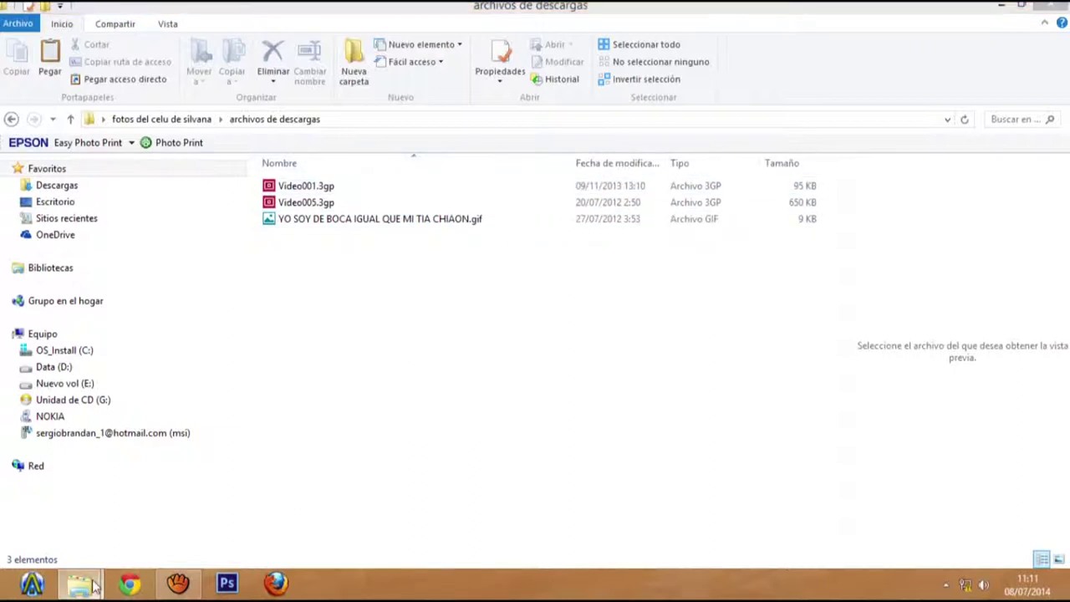
pyautogui.click(121, 451)
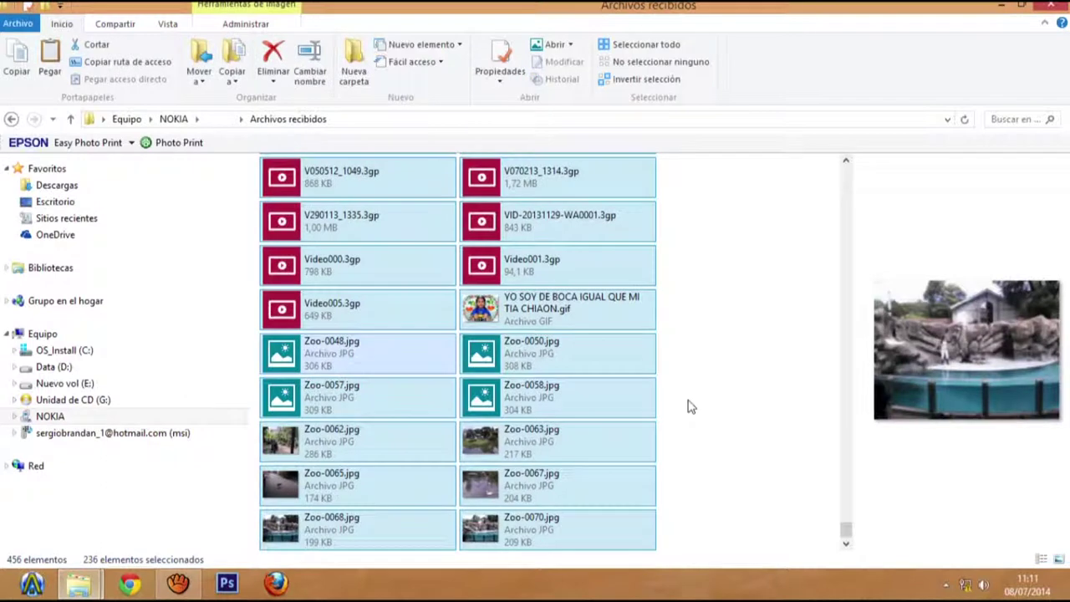
pyautogui.click(836, 507)
pyautogui.moveTo(749, 553); pyautogui.dragTo(255, 248)
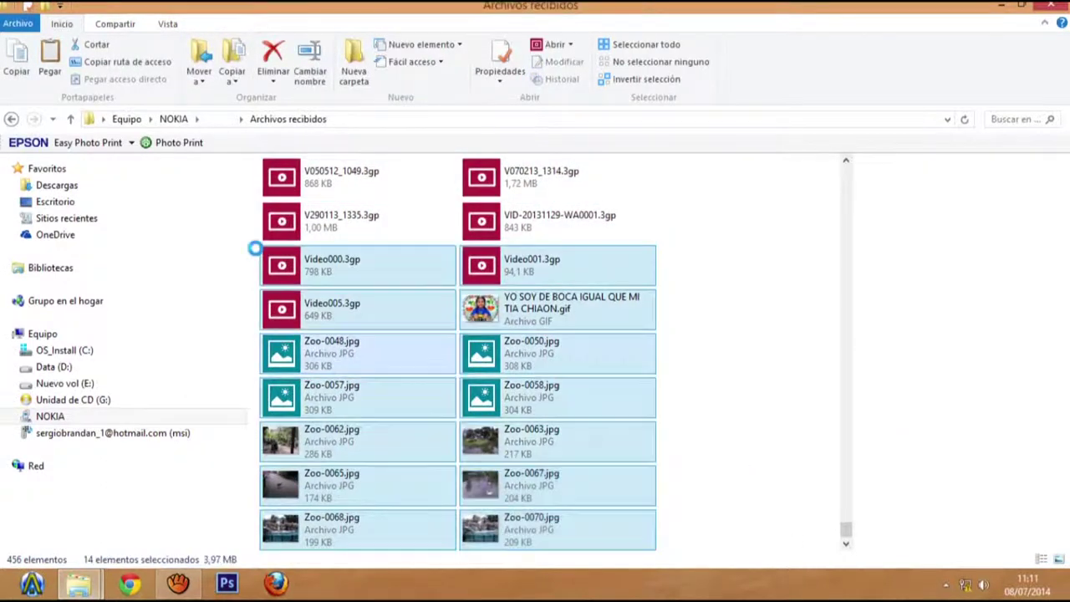
pyautogui.rightClick(547, 281)
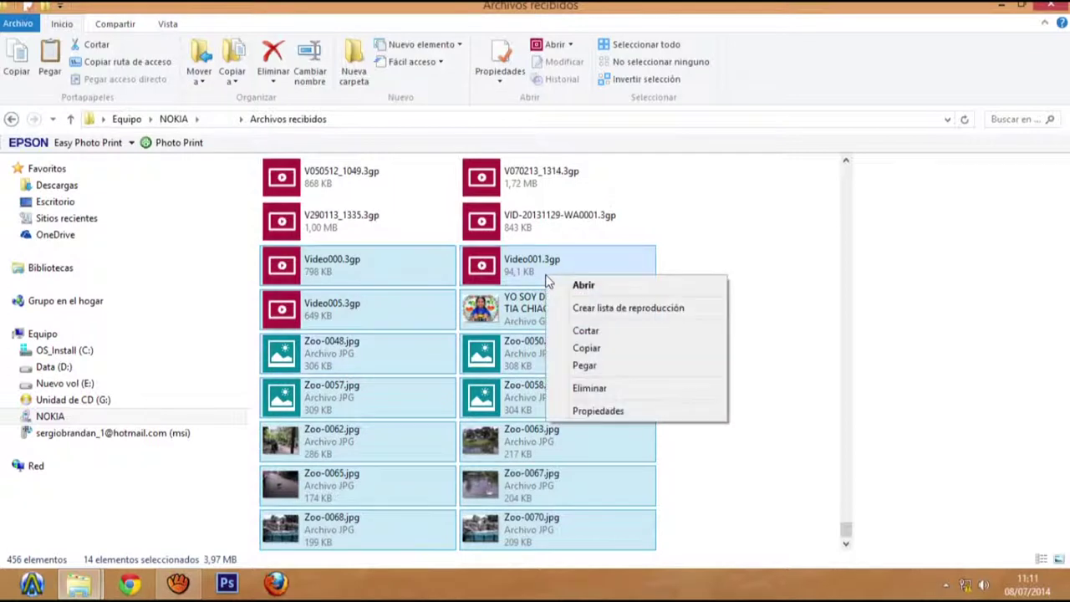
pyautogui.click(603, 355)
pyautogui.press('super+c')
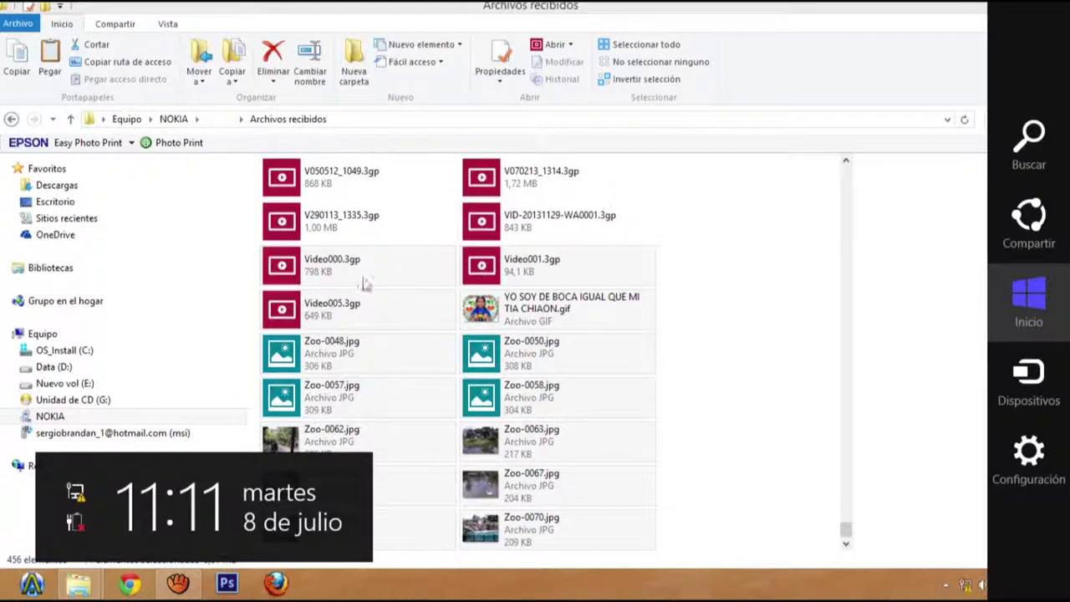
# Paste the smaller batch into archivos de descargas, replacing the existing files that have the same names
pyautogui.click(93, 591)
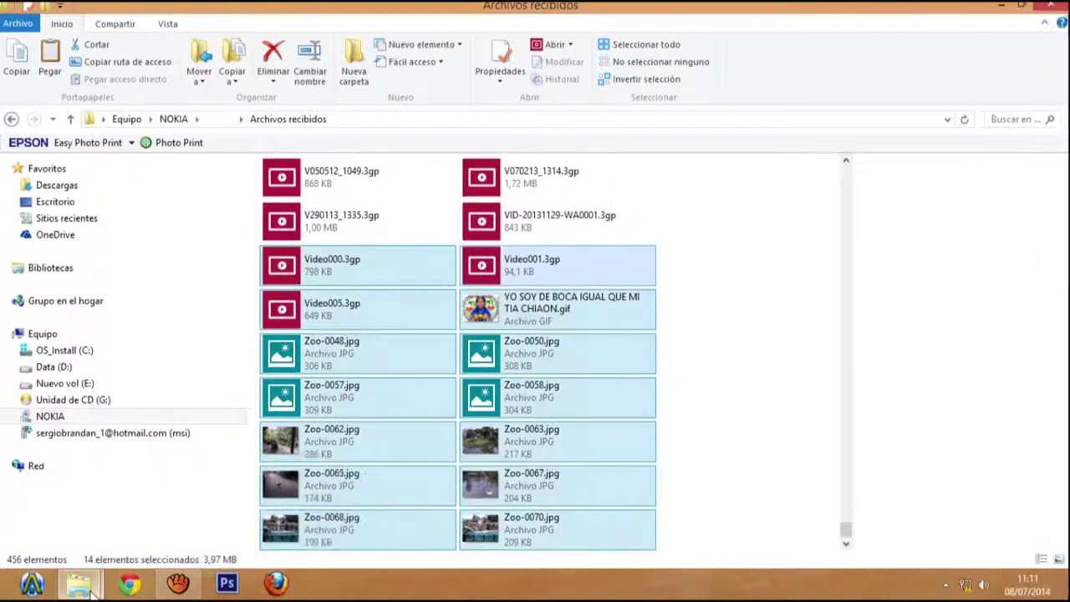
pyautogui.click(86, 589)
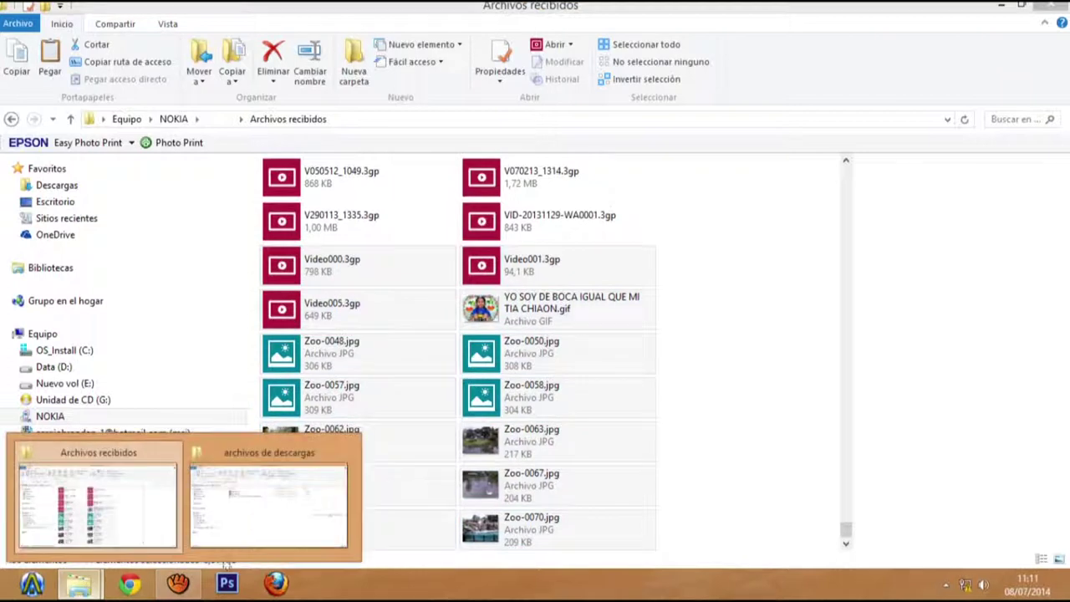
pyautogui.click(329, 544)
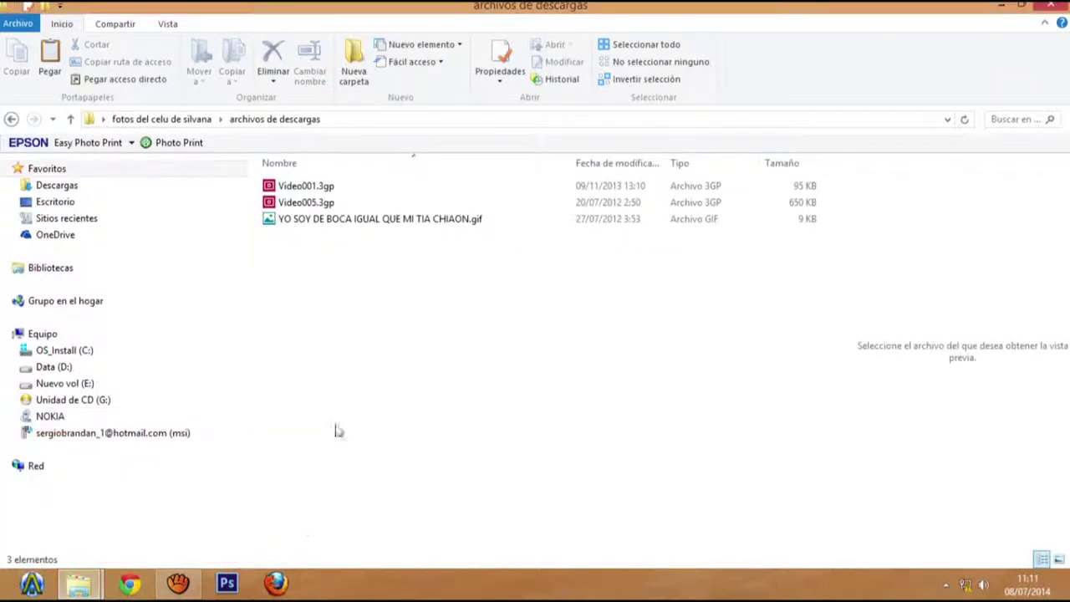
pyautogui.rightClick(367, 376)
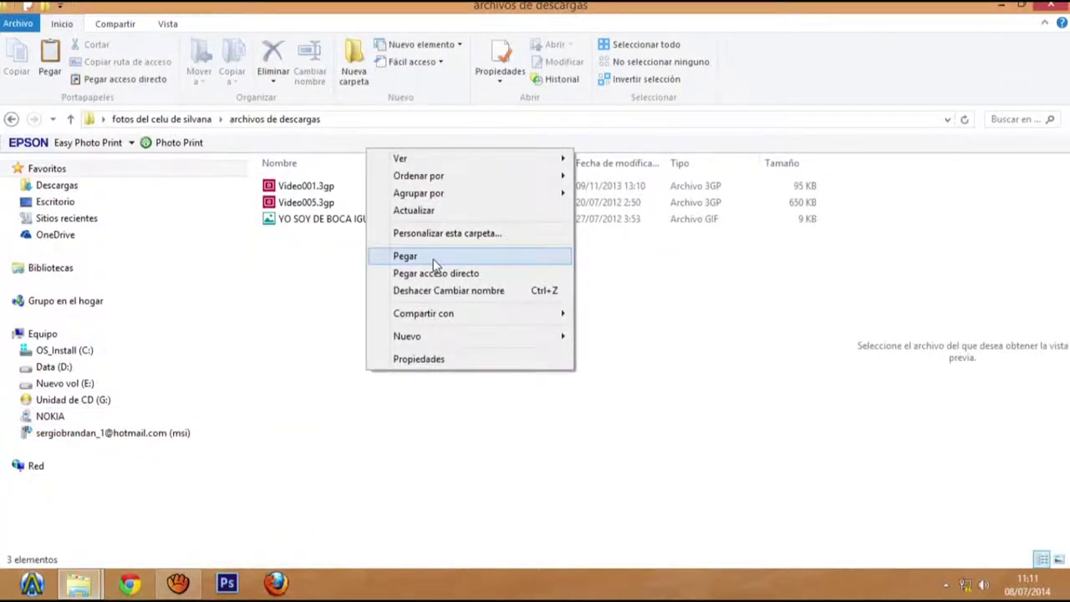
pyautogui.click(433, 259)
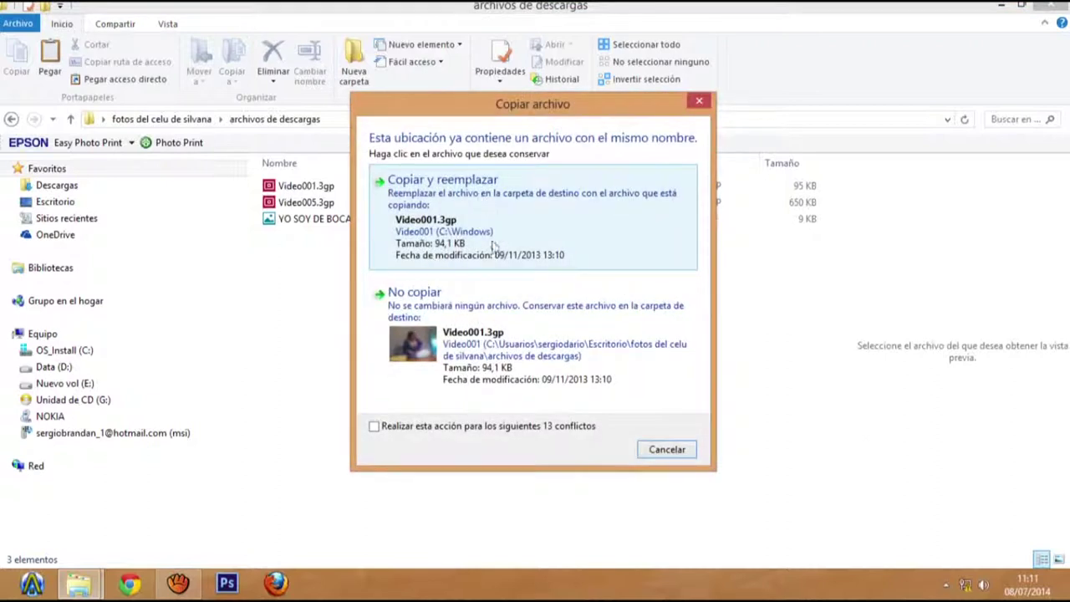
pyautogui.click(490, 242)
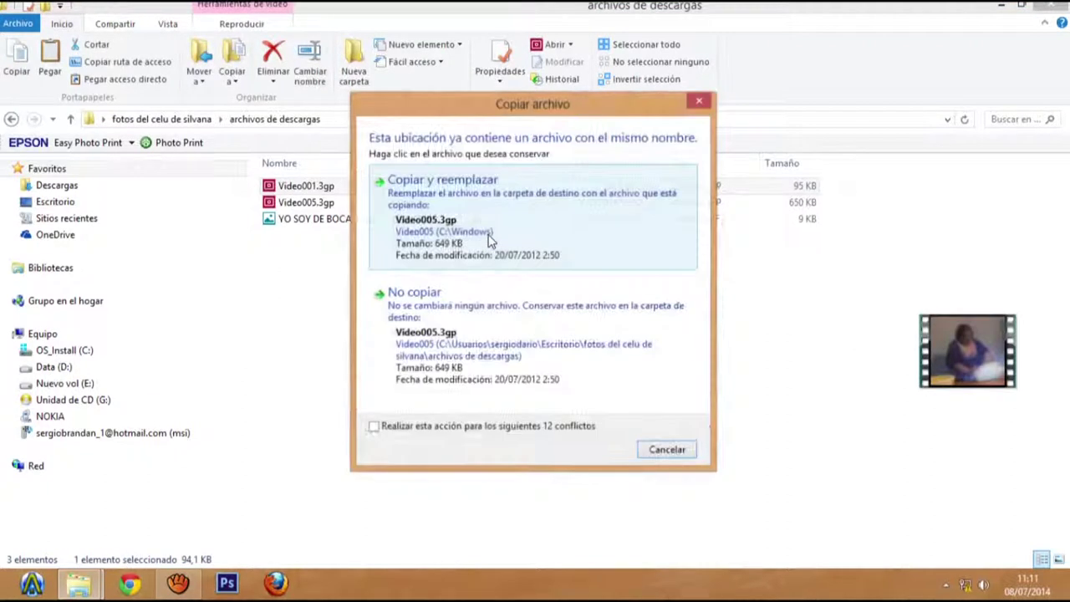
pyautogui.click(491, 241)
pyautogui.click(489, 237)
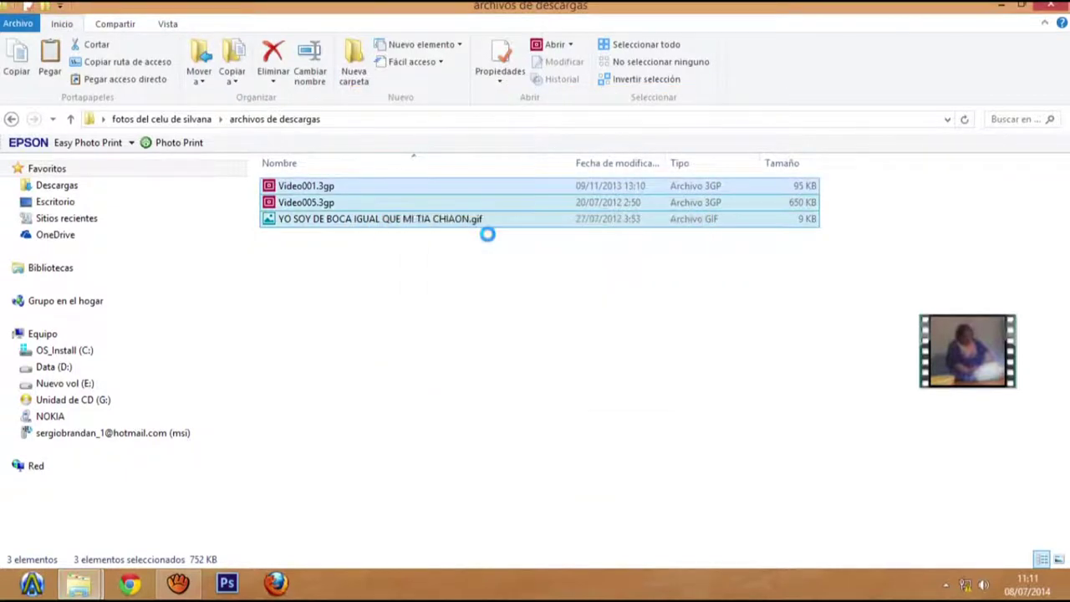
pyautogui.click(472, 297)
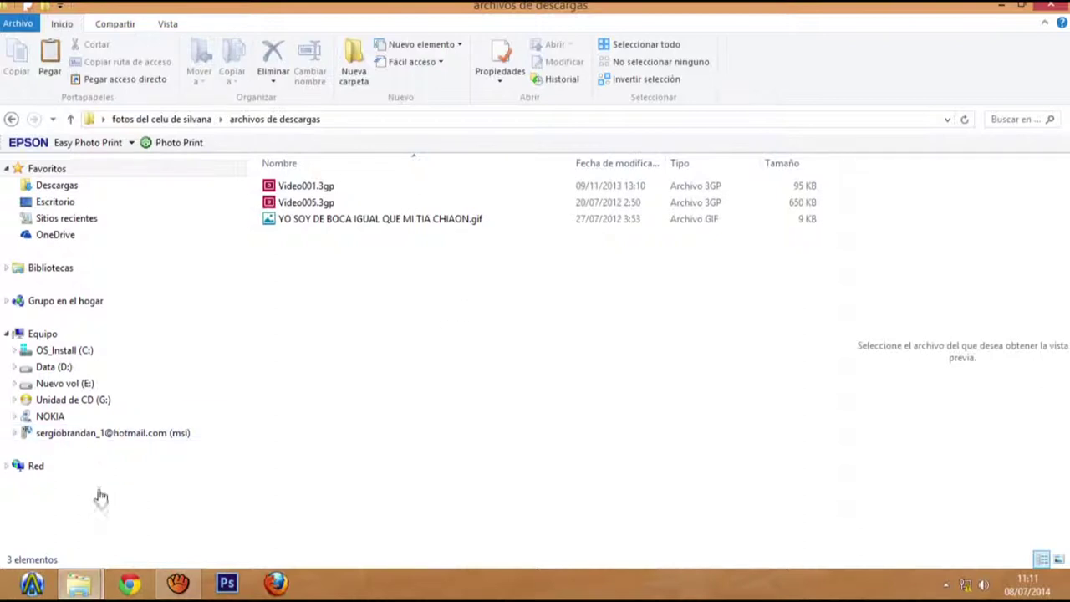
# In the phone's Archivos recibidos folder, replace the current selection with the files from patti036.jpg through Pucca y Garu.gif and copy them
pyautogui.moveTo(81, 585)
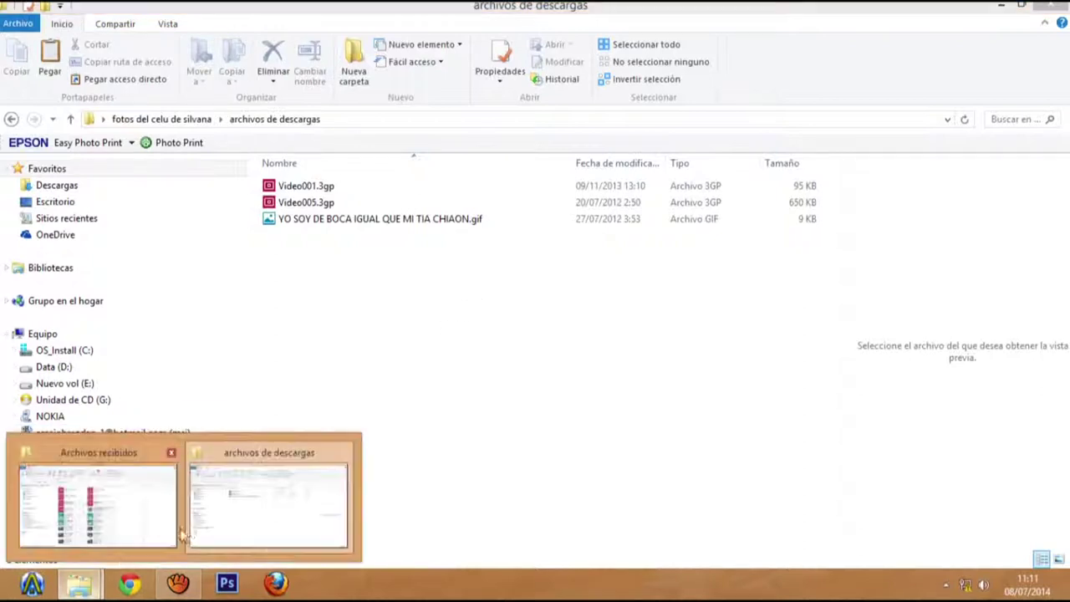
pyautogui.click(114, 513)
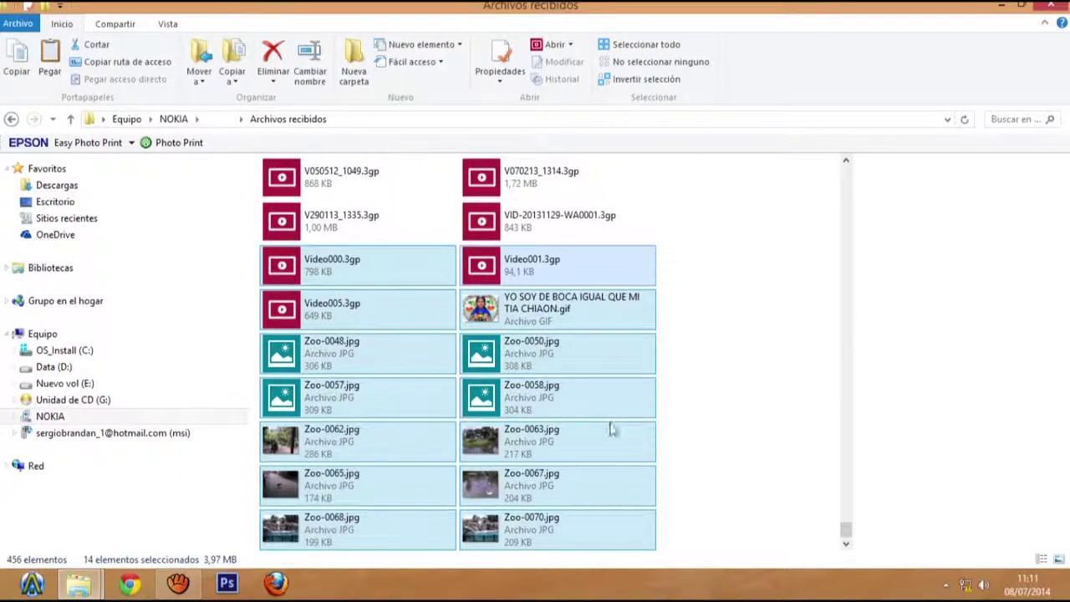
pyautogui.click(738, 458)
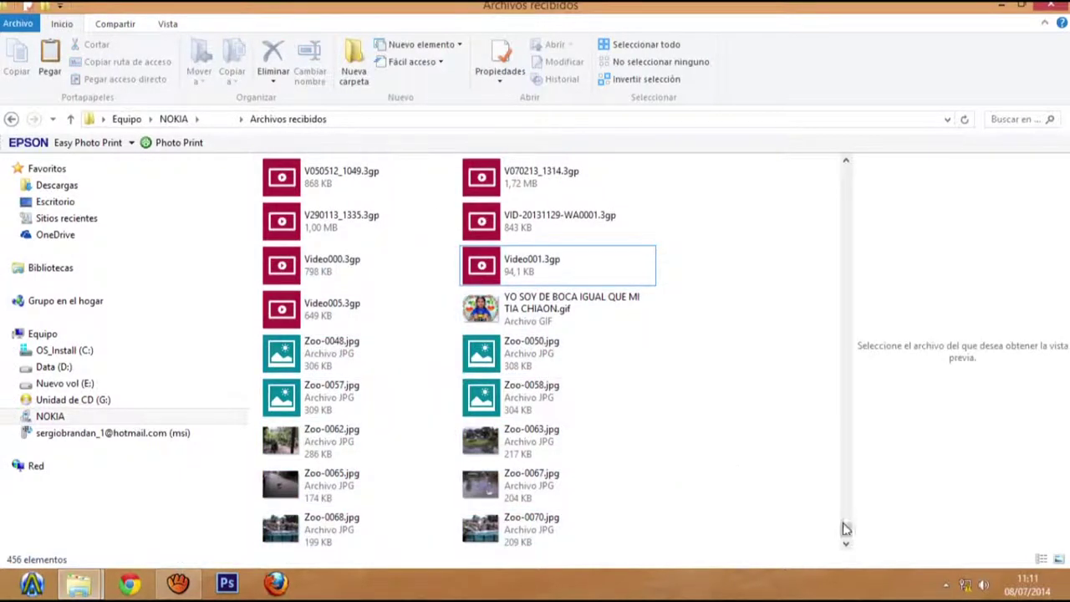
pyautogui.scroll(3, 844, 529)
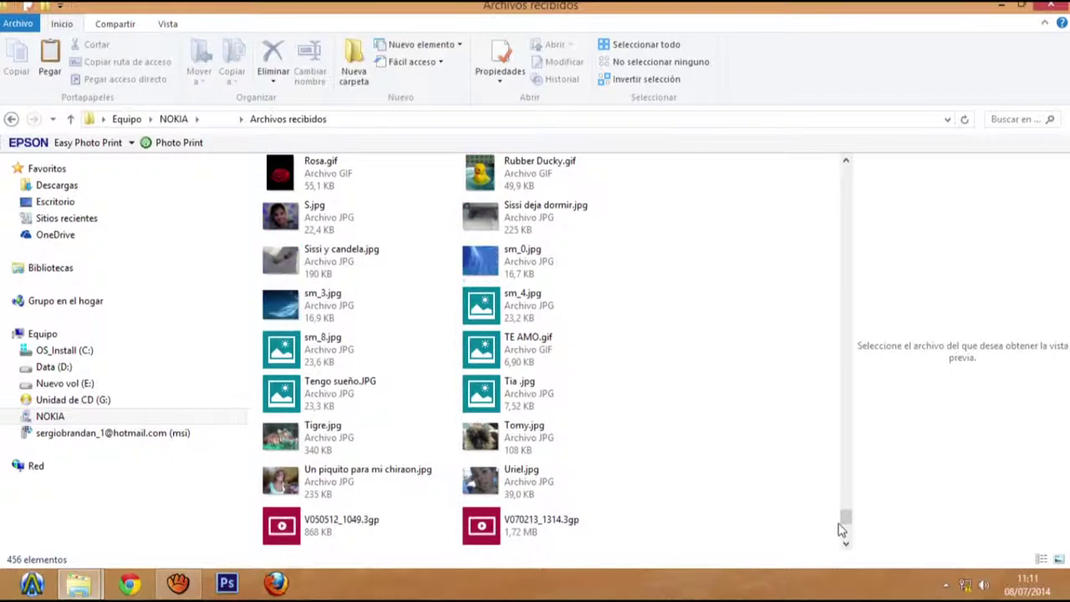
pyautogui.moveTo(848, 530); pyautogui.dragTo(849, 499)
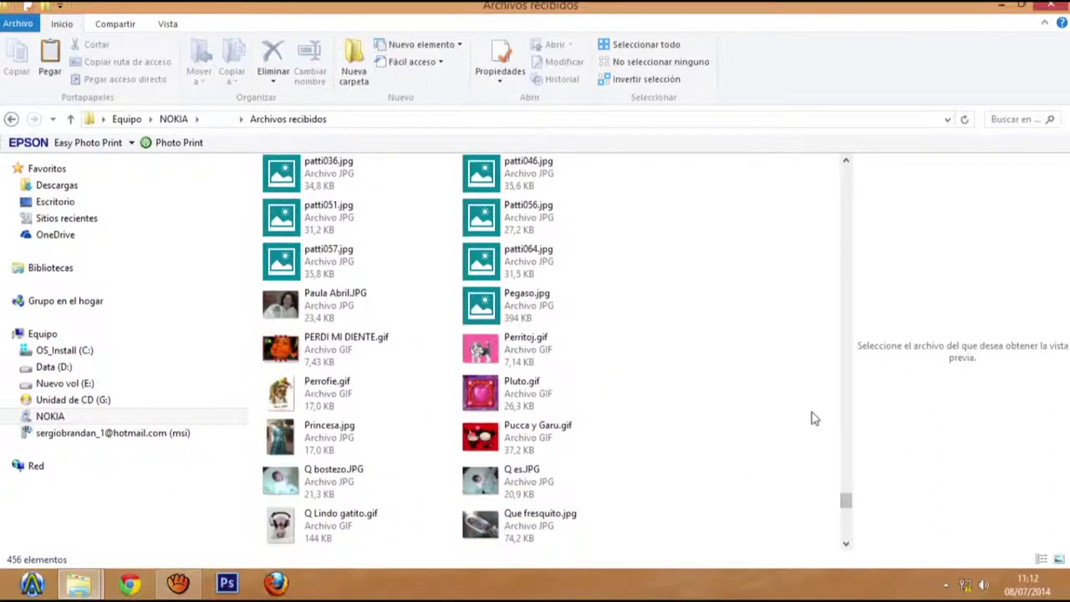
pyautogui.moveTo(801, 458); pyautogui.dragTo(245, 200)
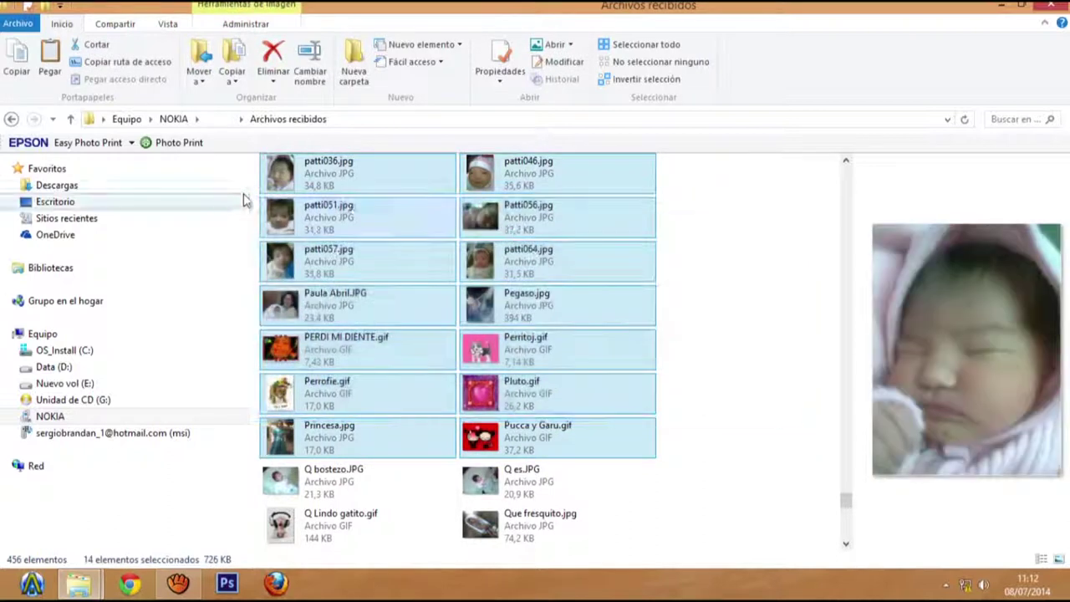
pyautogui.rightClick(353, 185)
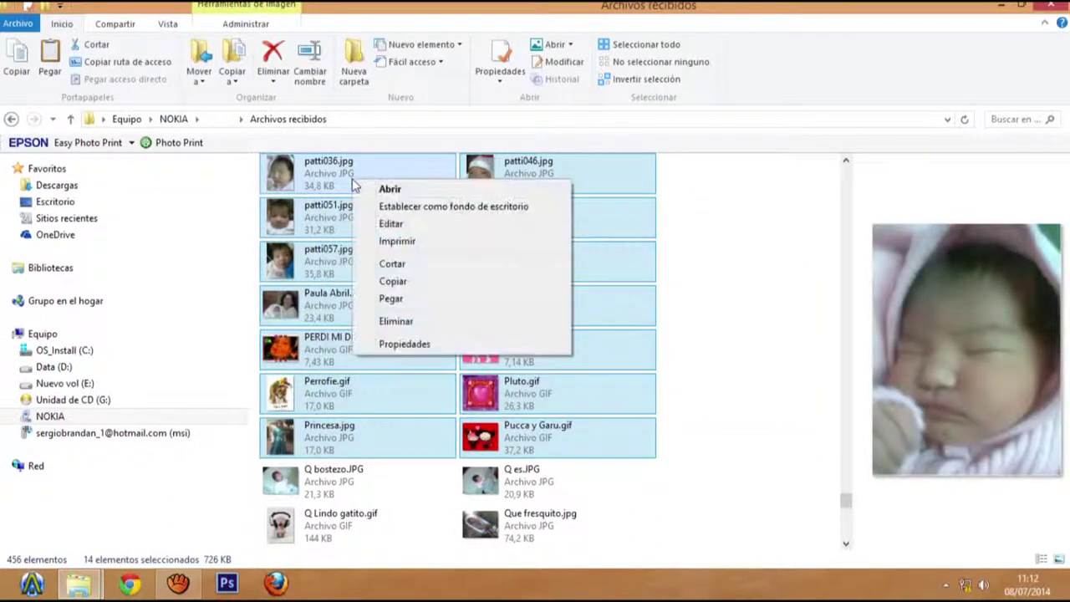
pyautogui.click(408, 283)
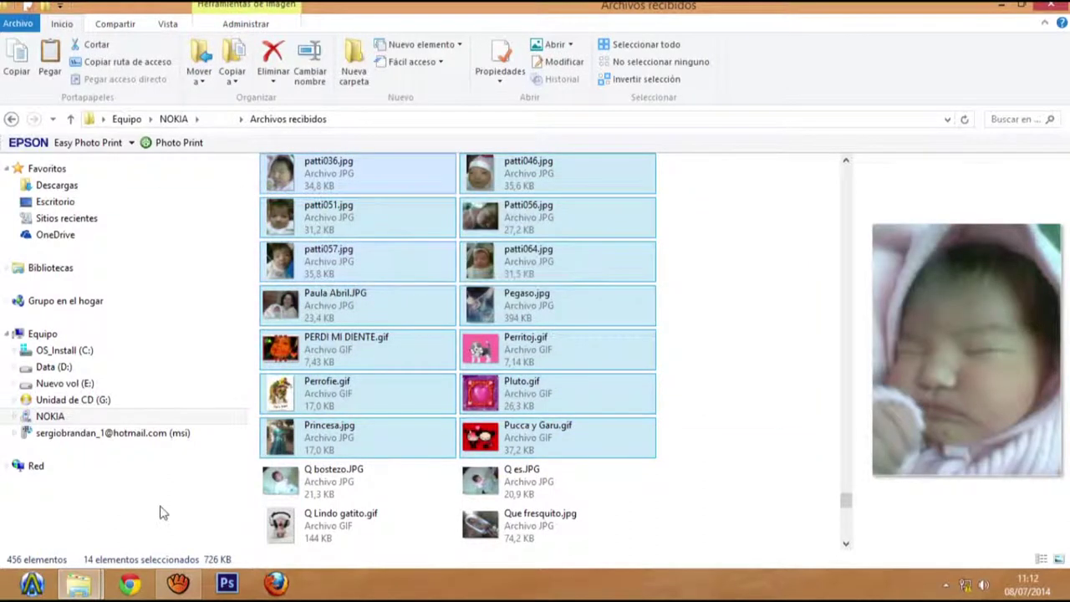
# Paste the copied patti036.jpg to Pucca y Garu.gif batch into archivos de descargas and clear the selection
pyautogui.click(92, 590)
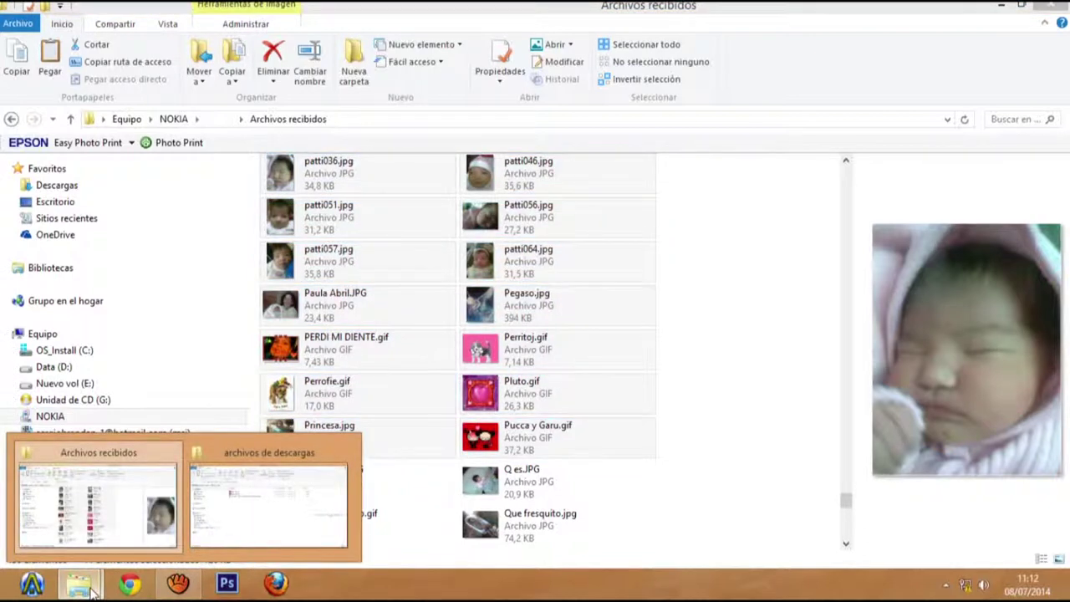
pyautogui.click(213, 535)
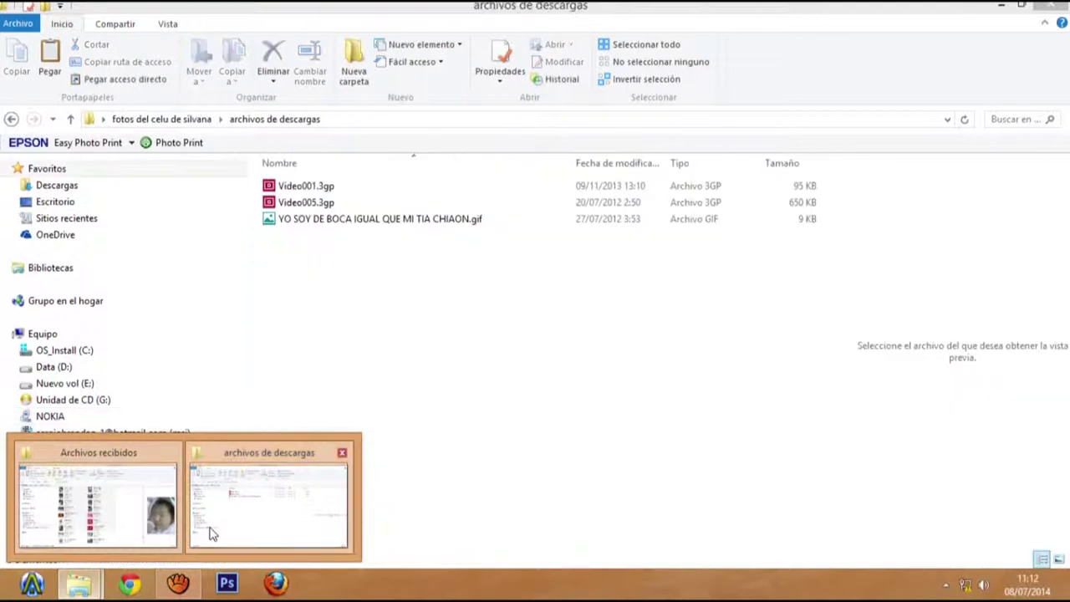
pyautogui.rightClick(349, 352)
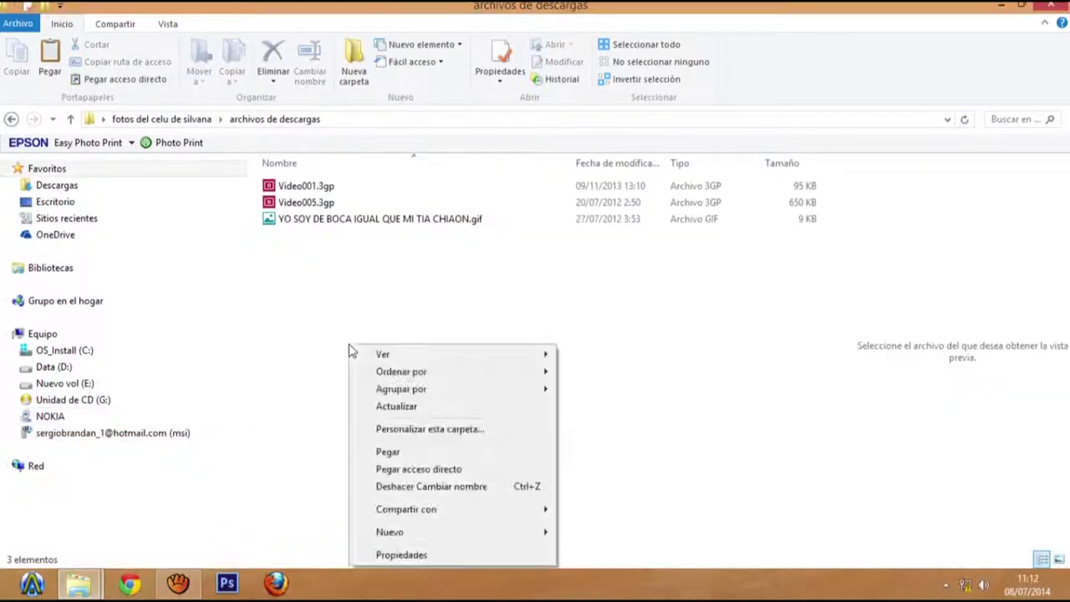
pyautogui.click(395, 452)
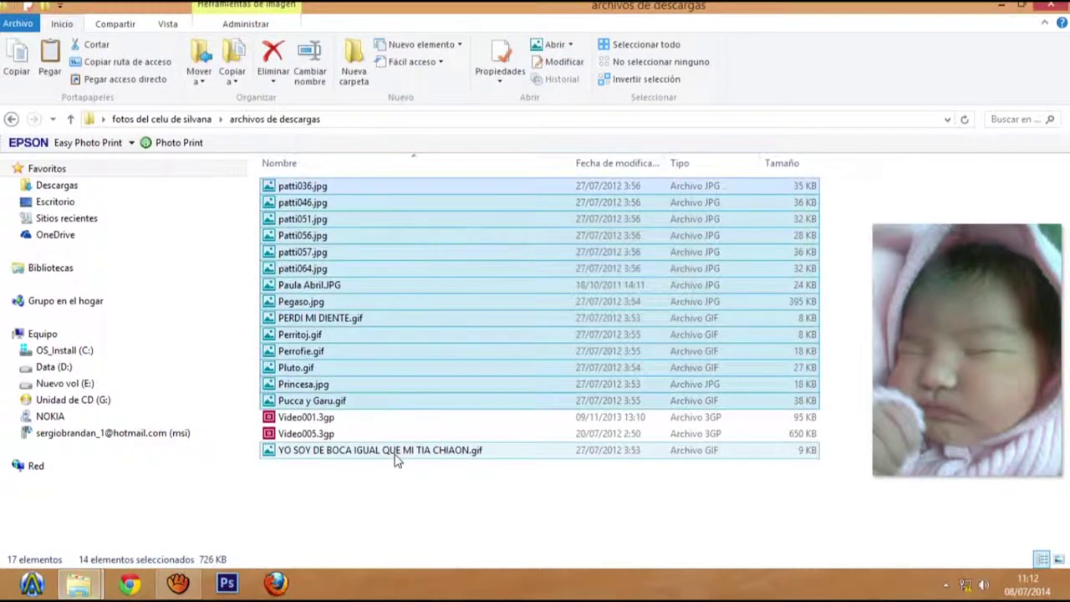
pyautogui.click(393, 483)
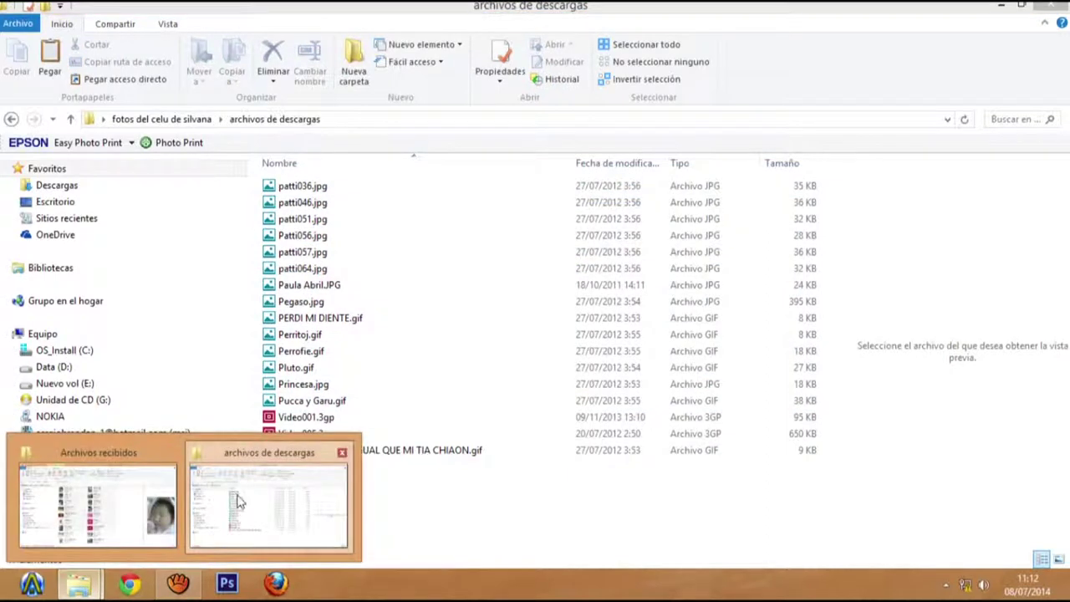
# Return to the phone's Archivos recibidos folder, select every file from 12.jpg through Zoo-0070.jpg, and copy them
pyautogui.click(242, 502)
pyautogui.moveTo(81, 577)
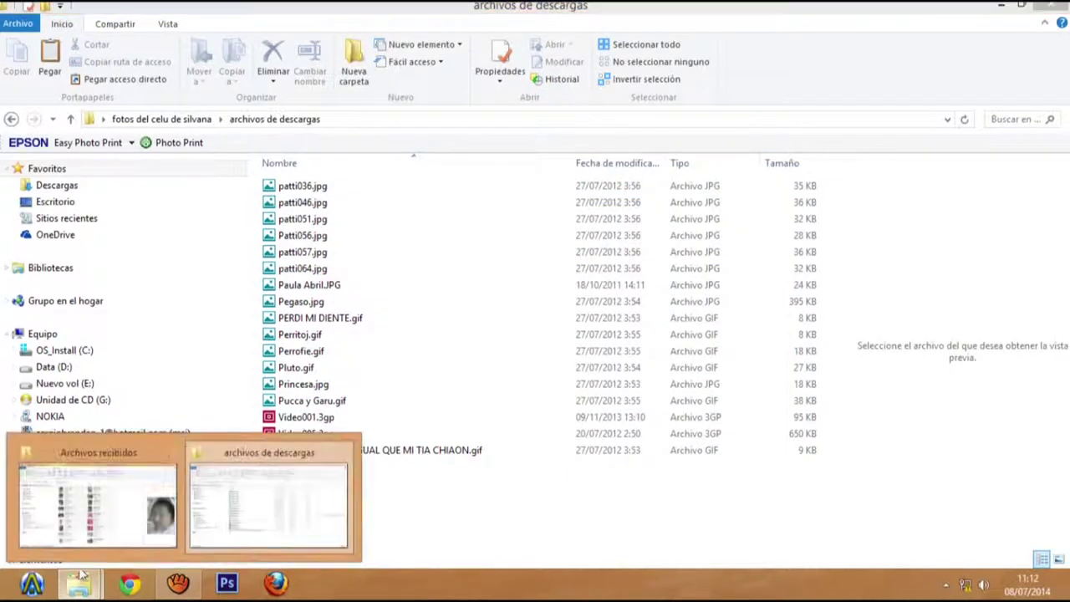
pyautogui.click(104, 506)
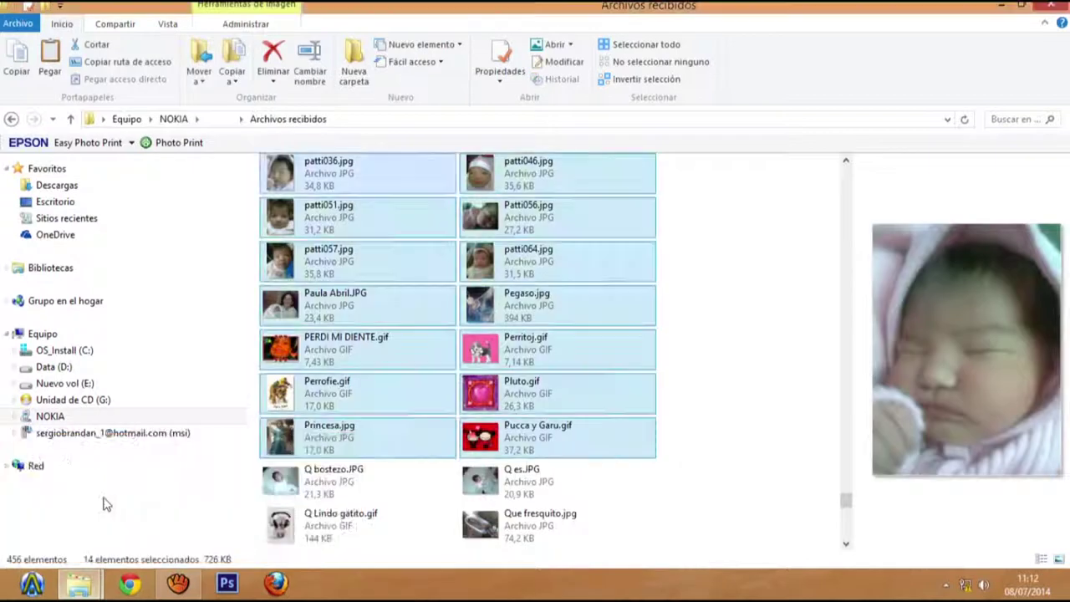
pyautogui.click(751, 350)
pyautogui.moveTo(844, 498); pyautogui.dragTo(835, 152)
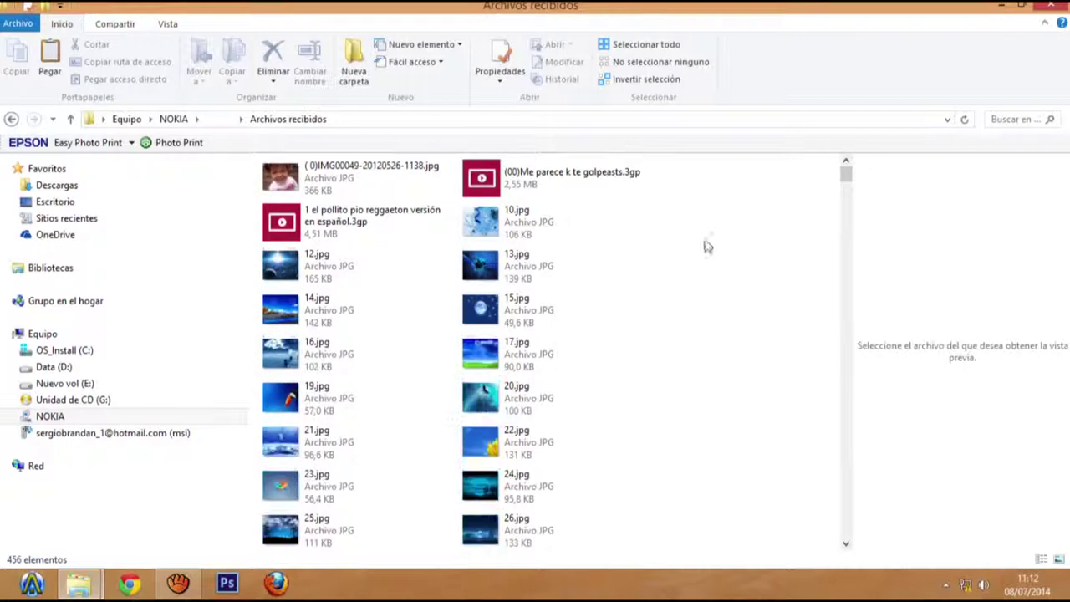
pyautogui.moveTo(751, 265); pyautogui.dragTo(205, 377)
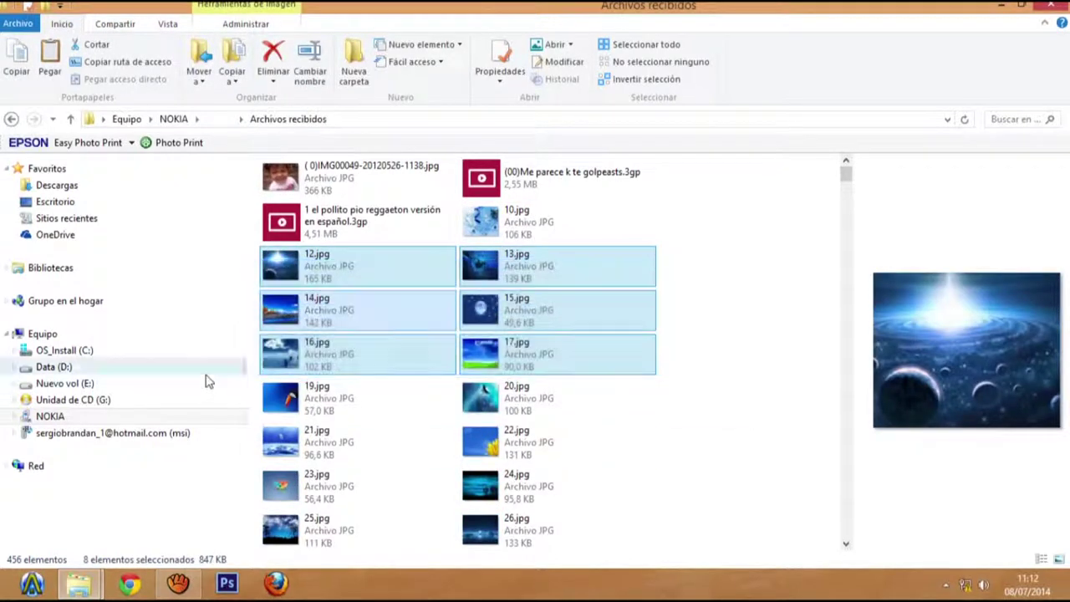
pyautogui.click(740, 314)
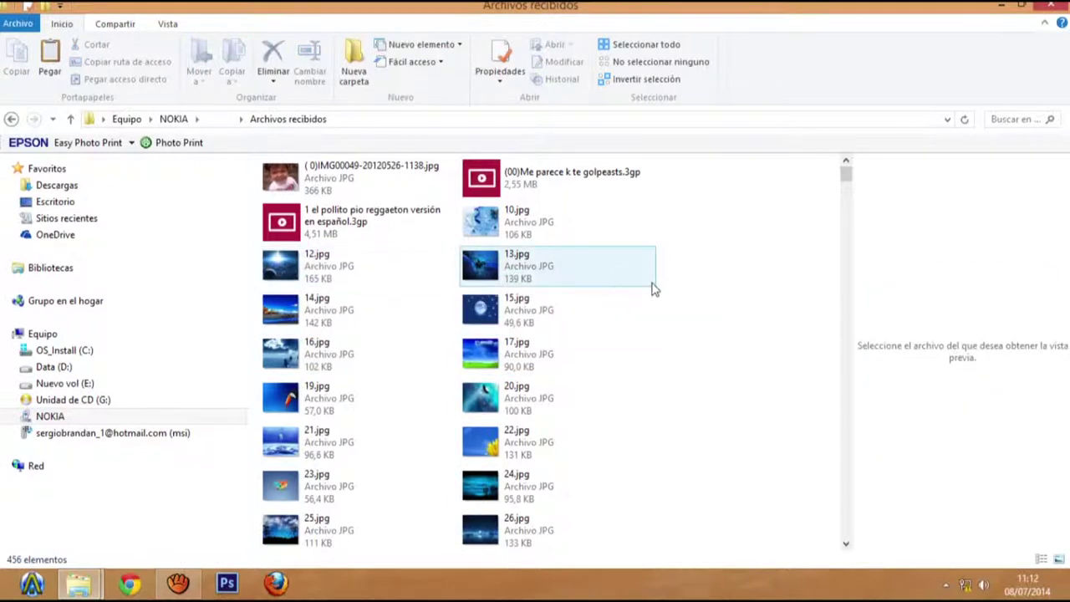
pyautogui.click(653, 284)
pyautogui.click(685, 288)
pyautogui.moveTo(686, 289); pyautogui.dragTo(284, 594)
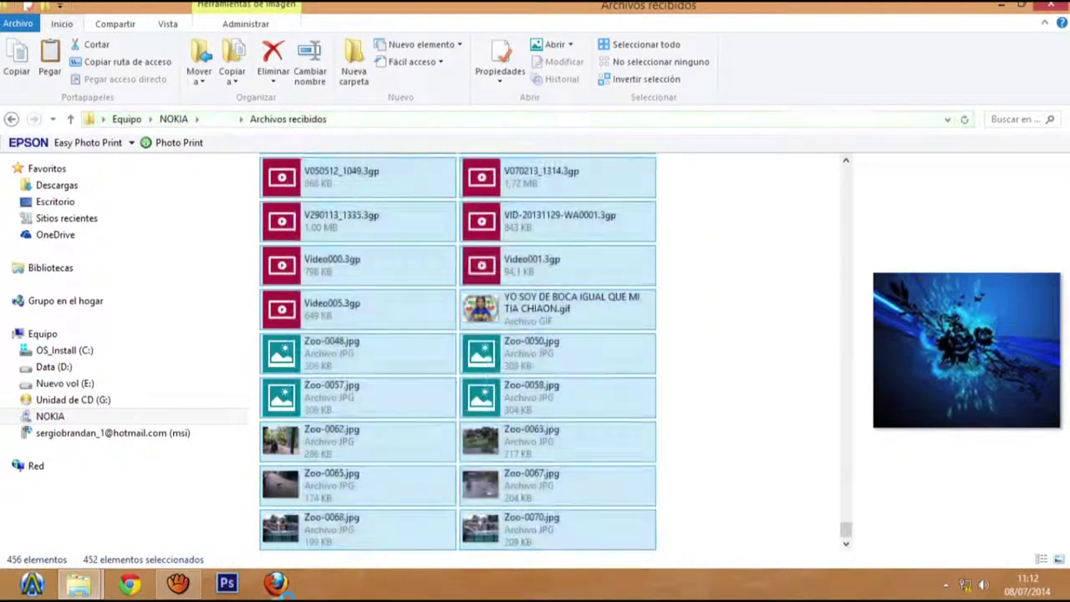
pyautogui.rightClick(360, 448)
pyautogui.click(441, 374)
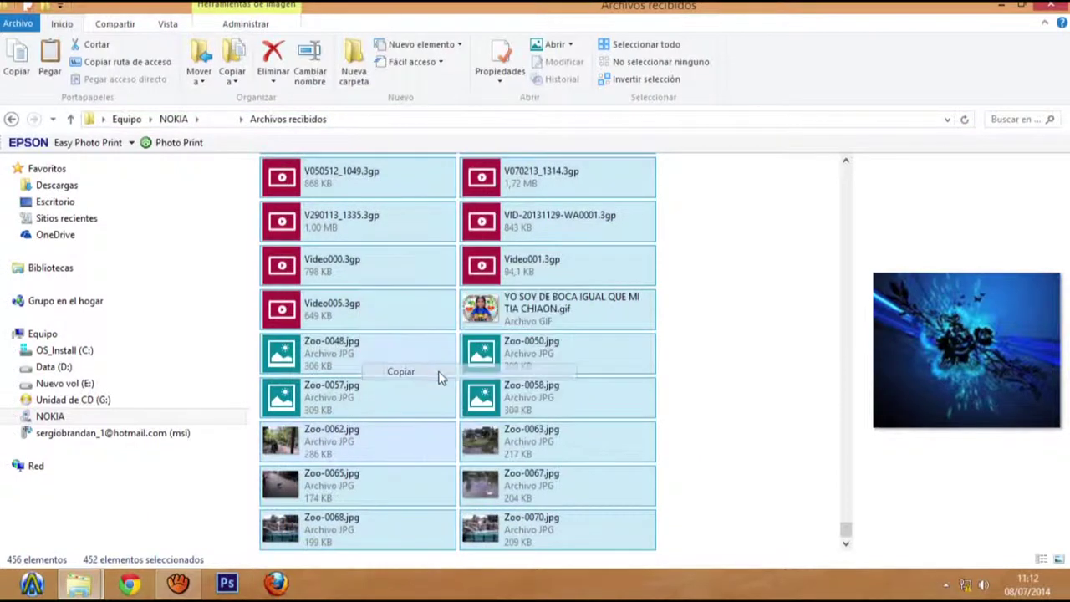
# Paste the large batch of received files into archivos de descargas
pyautogui.click(92, 585)
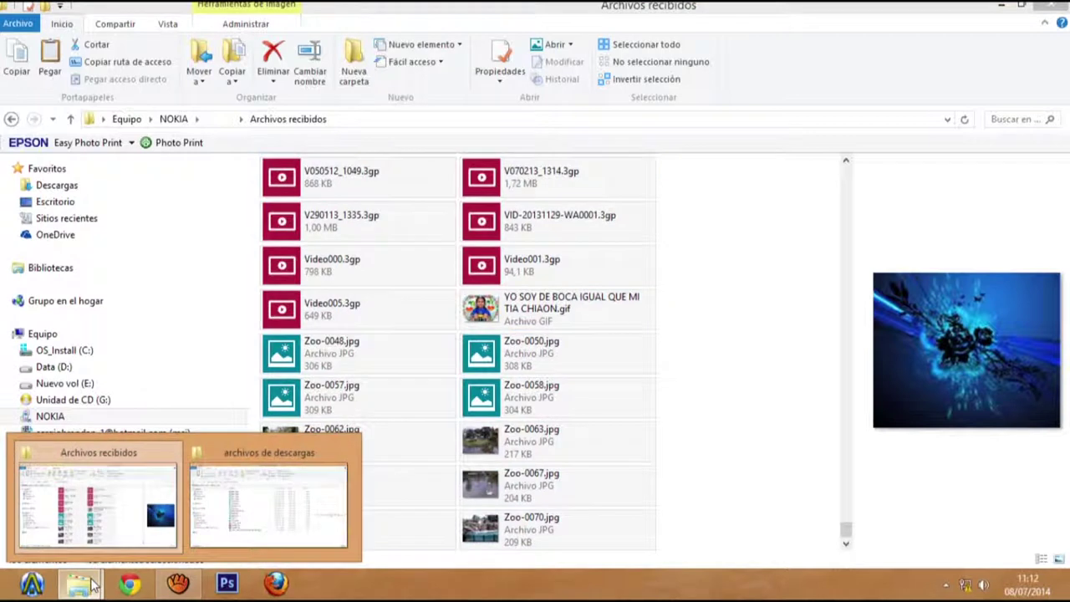
pyautogui.click(333, 527)
pyautogui.rightClick(401, 511)
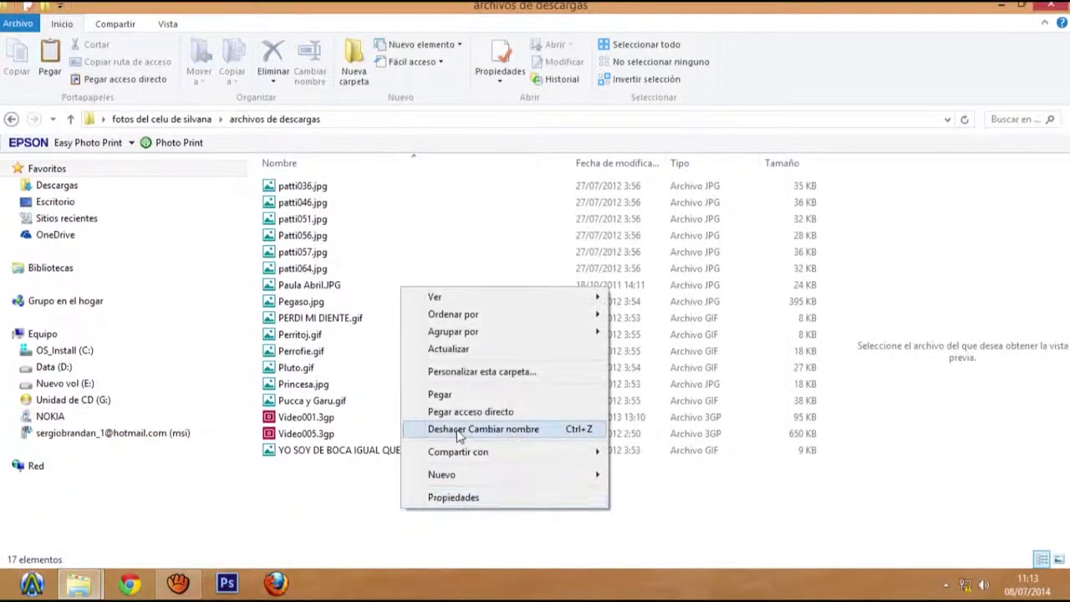
pyautogui.click(457, 400)
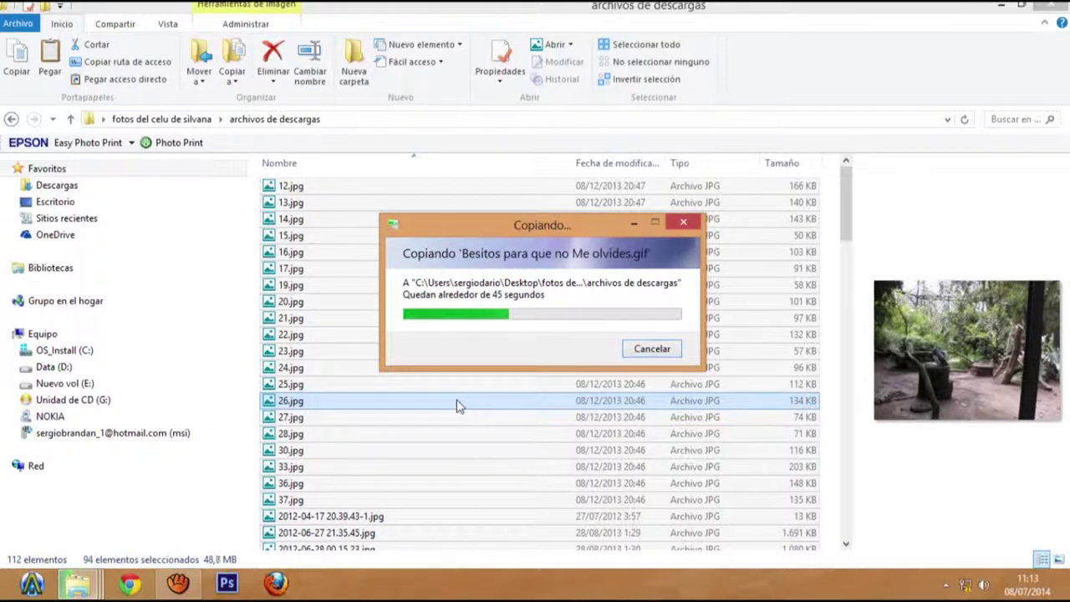
# Check the elapsed recording time in aTube Catcher while the files are copying
pyautogui.click(180, 584)
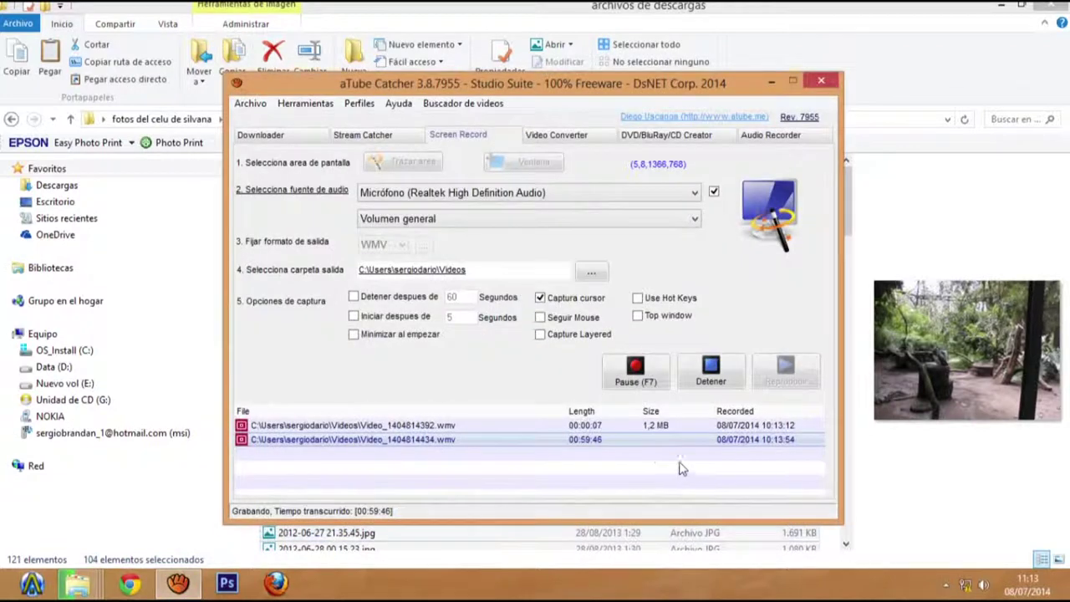
pyautogui.click(771, 83)
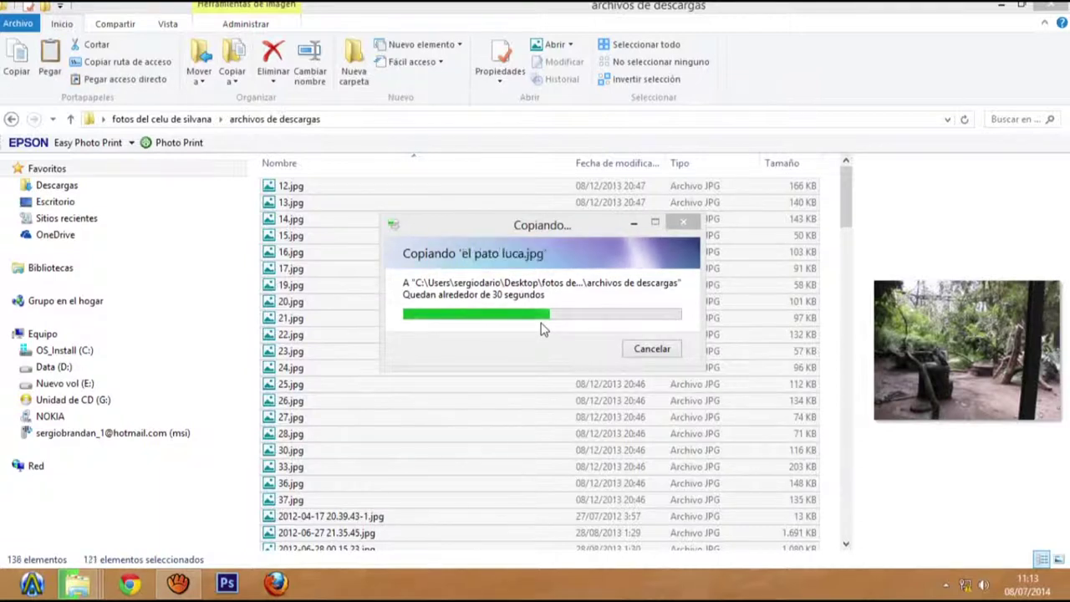
pyautogui.press('super+c')
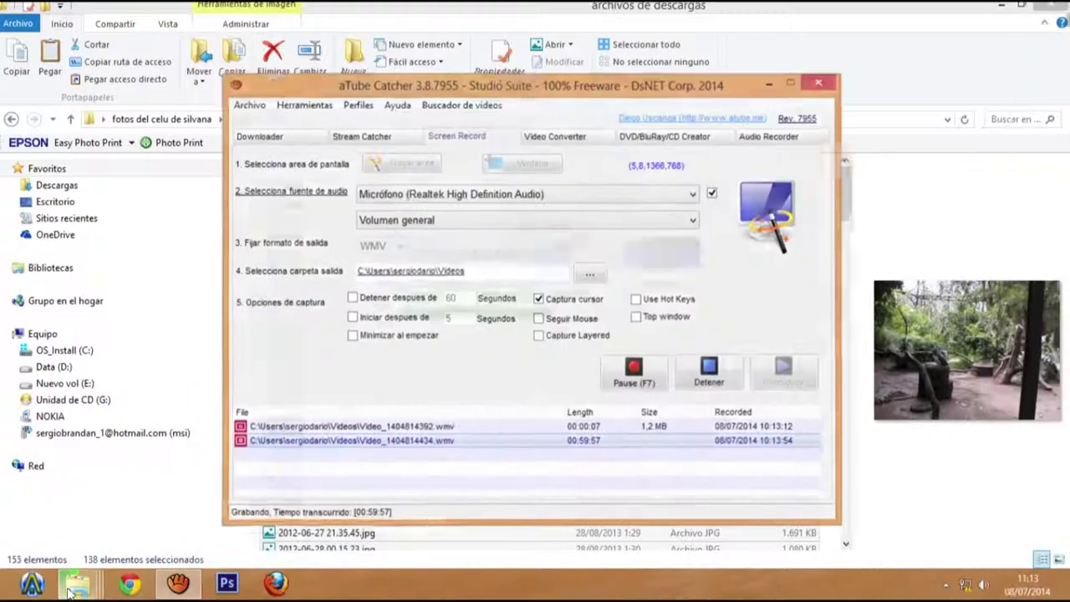
# Return to the phone's Archivos recibidos folder and select the four files that precede 12.jpg
pyautogui.moveTo(75, 585)
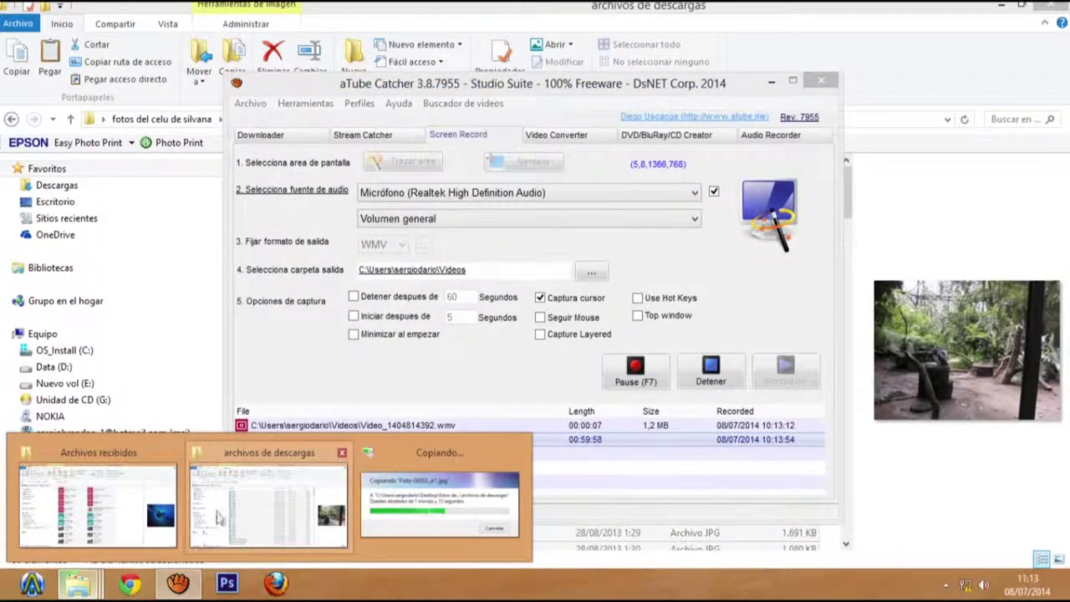
pyautogui.click(139, 461)
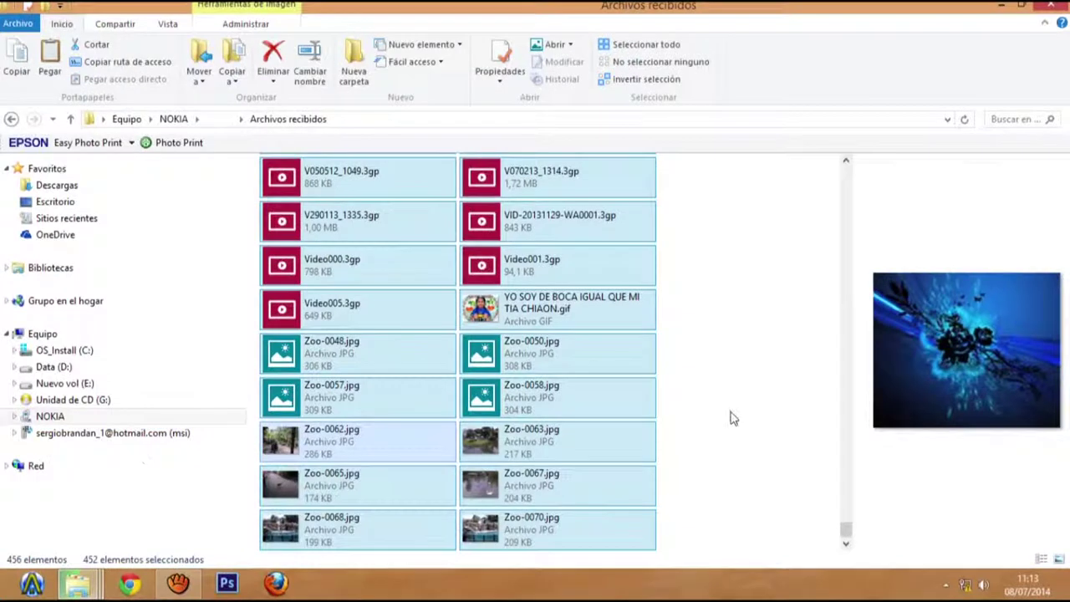
pyautogui.moveTo(846, 535); pyautogui.dragTo(870, 171)
pyautogui.moveTo(762, 229); pyautogui.dragTo(370, 165)
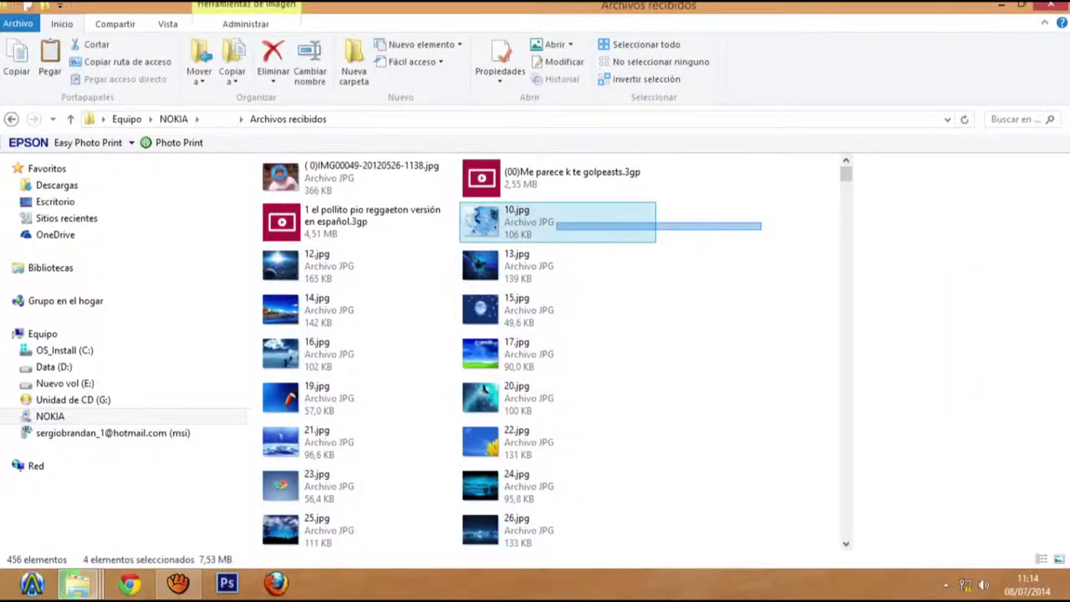